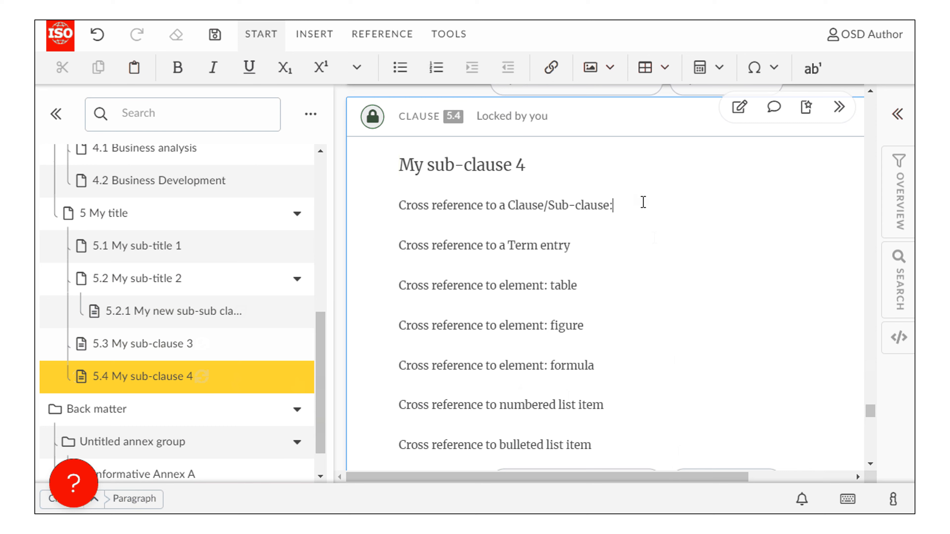
# Step: Insert a cross reference to clause 5.2 My sub-title 2 at the end of the Clause/Sub-clause line in sub-clause 5.4
pyautogui.click(396, 42)
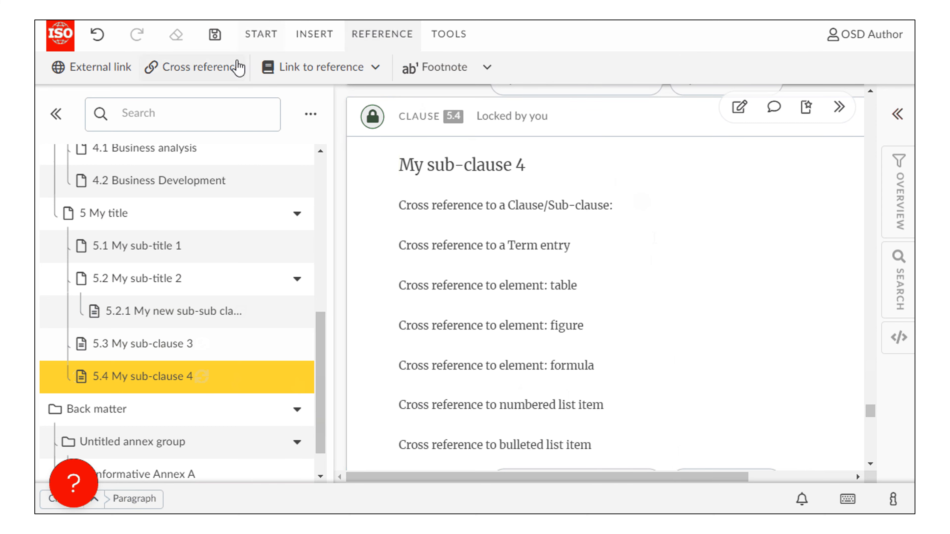
pyautogui.click(206, 78)
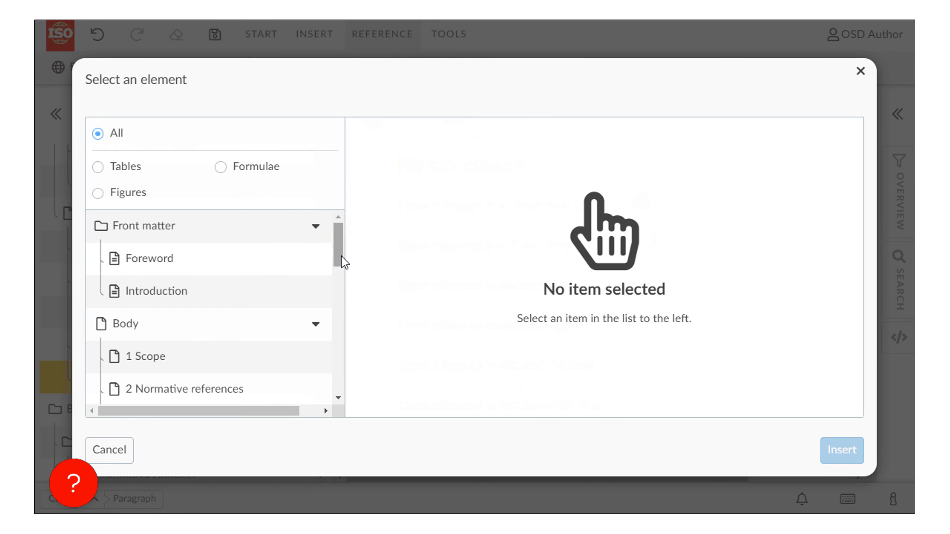
pyautogui.moveTo(338, 256); pyautogui.dragTo(332, 339)
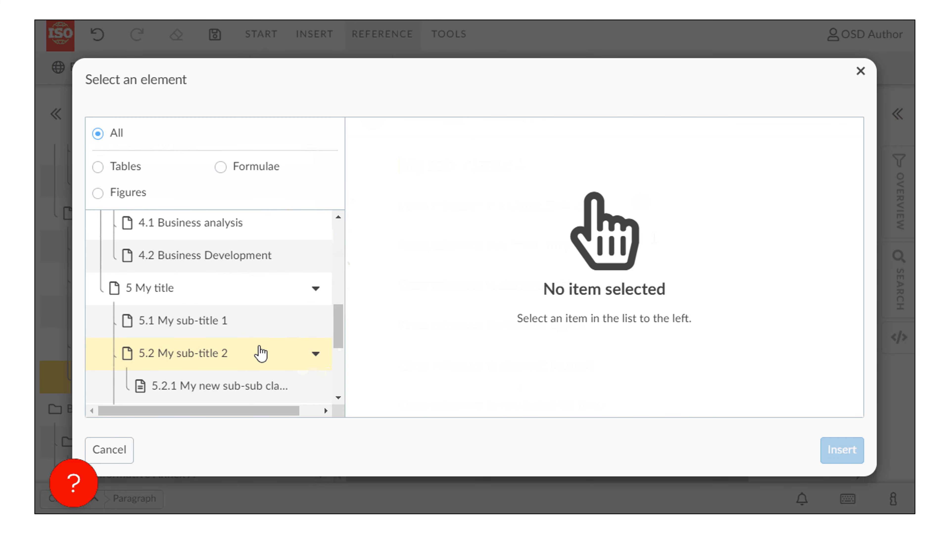
pyautogui.click(270, 353)
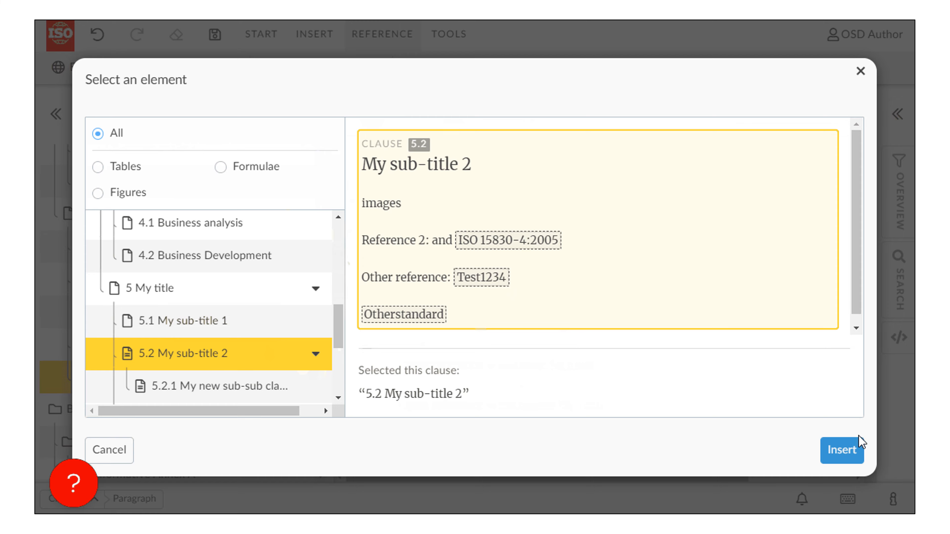
pyautogui.click(837, 452)
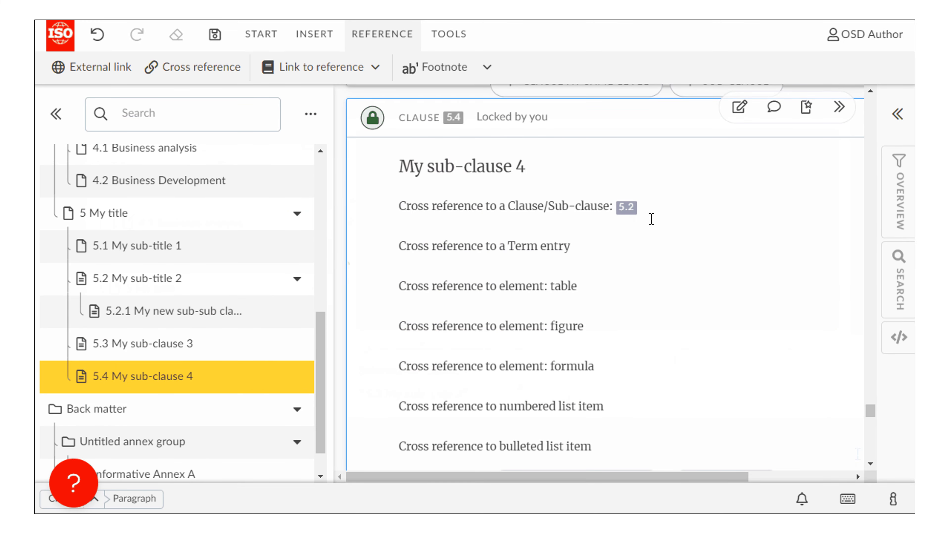
# Step: Preview the target of the inserted 5.2 cross reference and show that clause in the editor
pyautogui.click(625, 208)
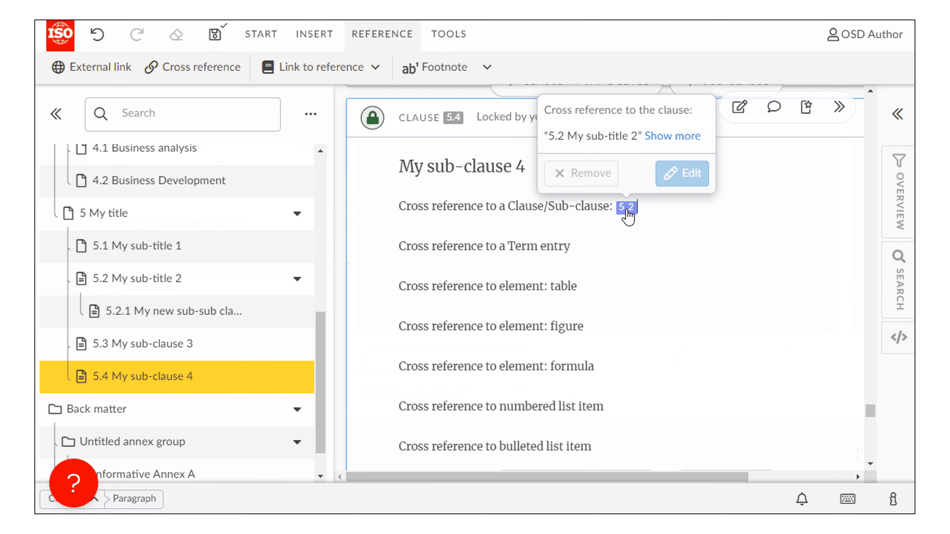
pyautogui.click(671, 137)
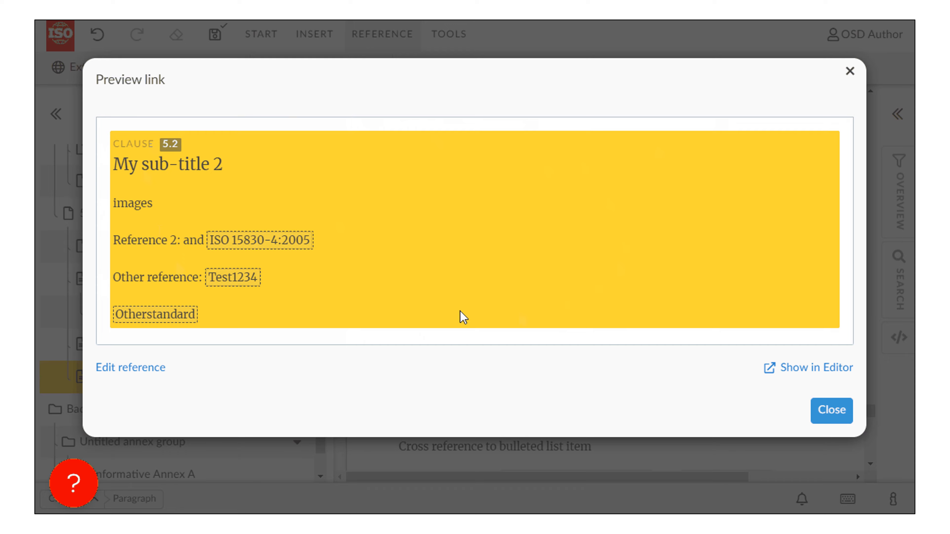
pyautogui.click(802, 374)
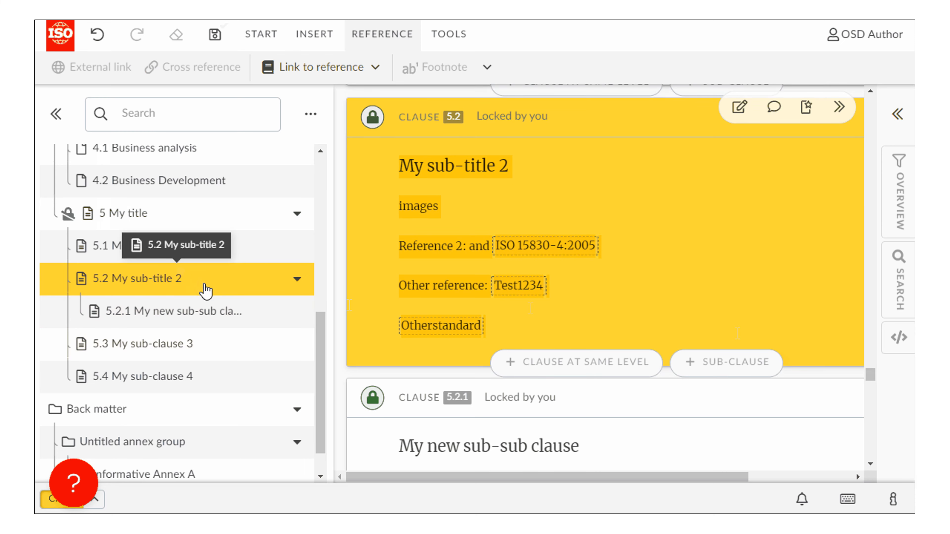
# Step: Return to 5.4 My sub-clause 4, end the Term entry line with a colon and insert a cross reference to 3.1.1 sub-term 1
pyautogui.scroll(-1, 206, 291)
pyautogui.click(224, 336)
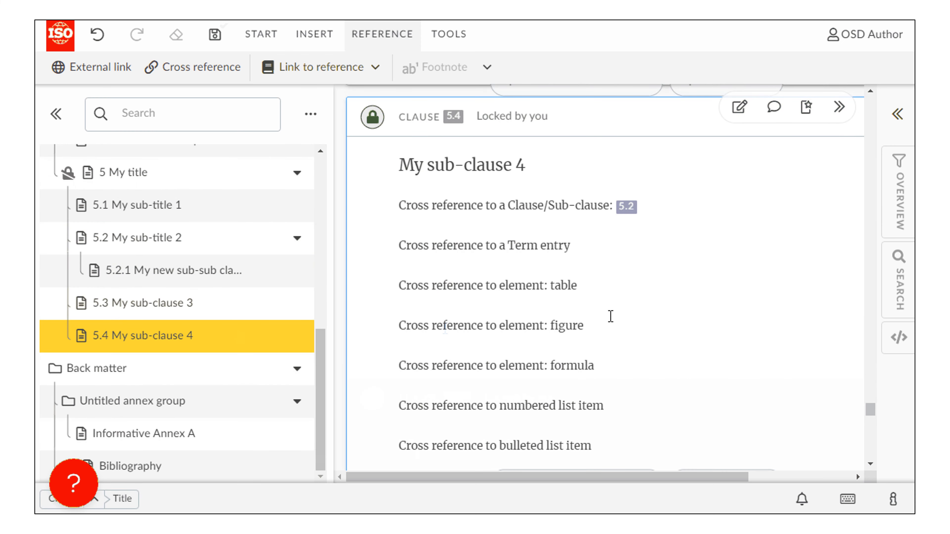
pyautogui.click(590, 248)
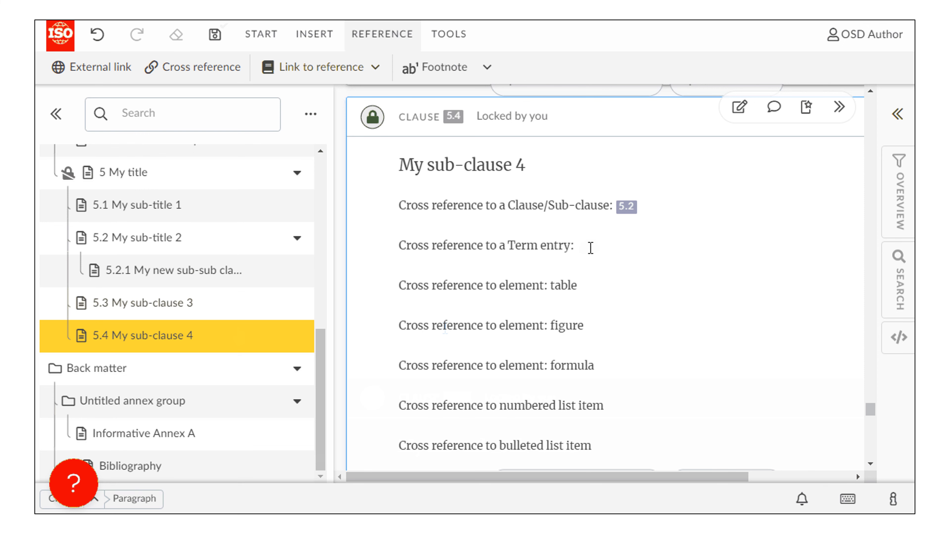
pyautogui.click(206, 73)
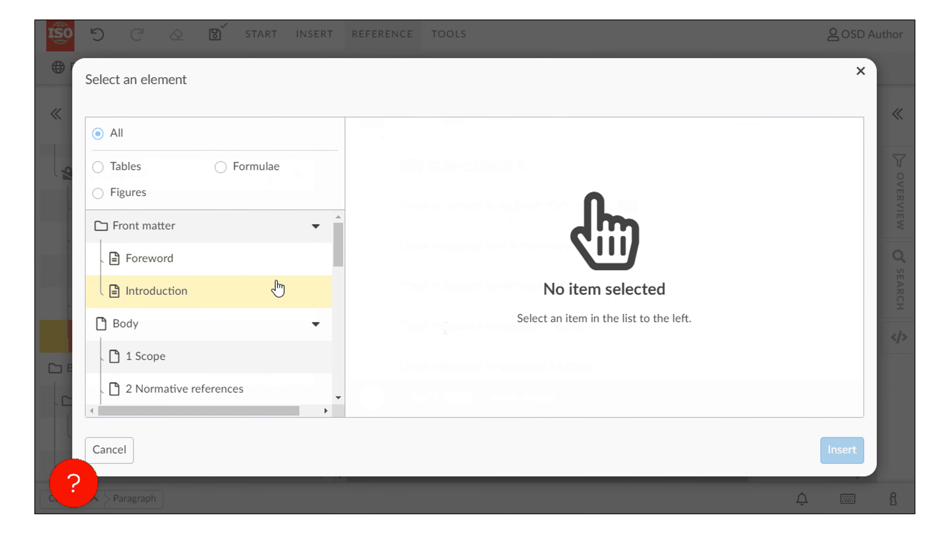
pyautogui.scroll(-4, 278, 290)
pyautogui.scroll(-2, 240, 333)
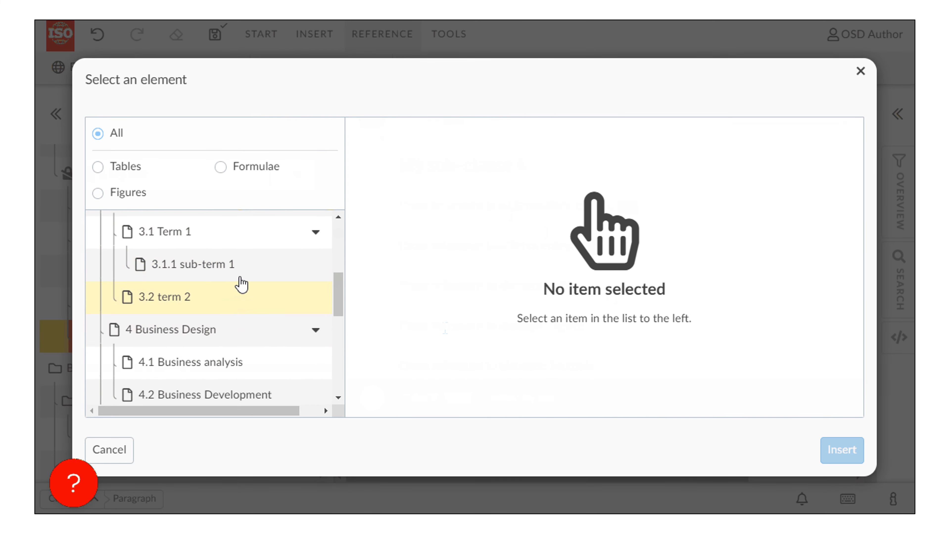
pyautogui.click(240, 266)
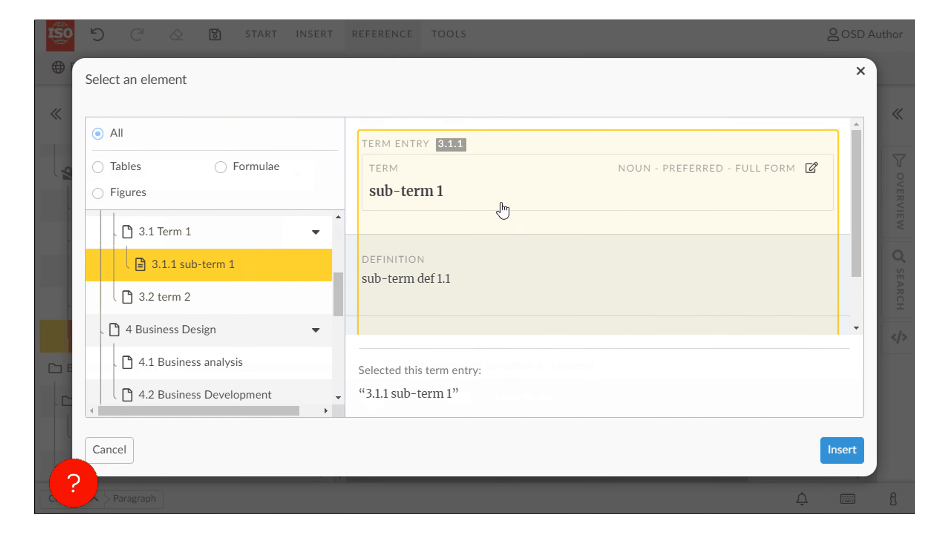
pyautogui.click(856, 451)
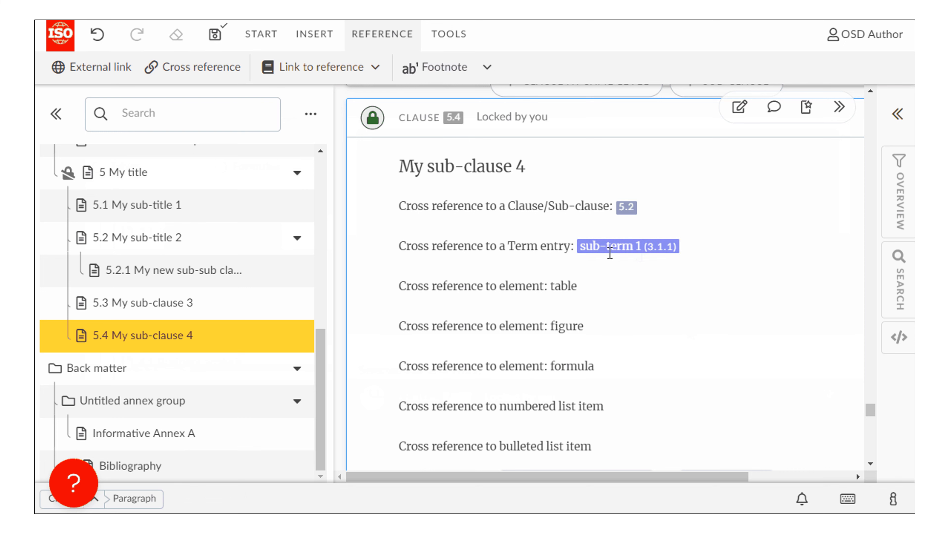
# Step: End the element table line with a colon and insert a cross reference to Table 2, "This is my new table"
pyautogui.click(607, 277)
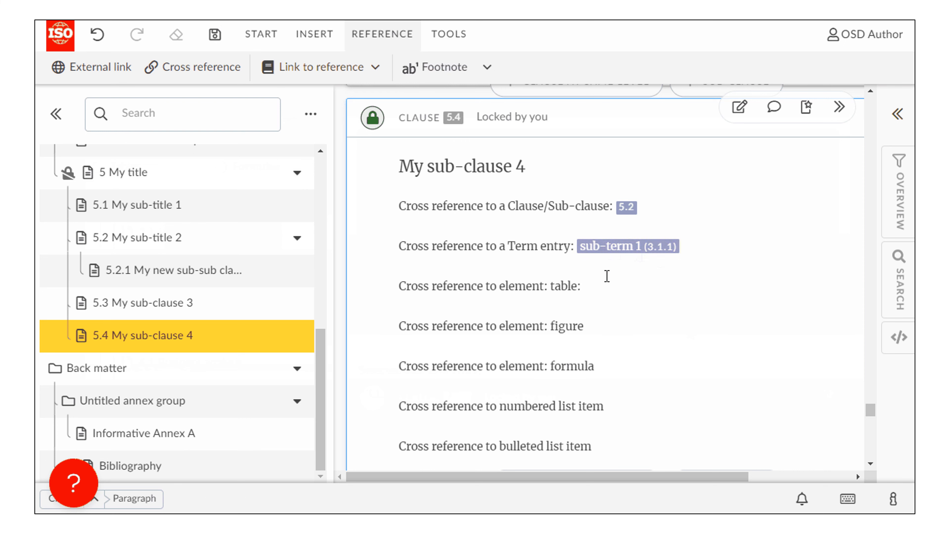
pyautogui.click(202, 71)
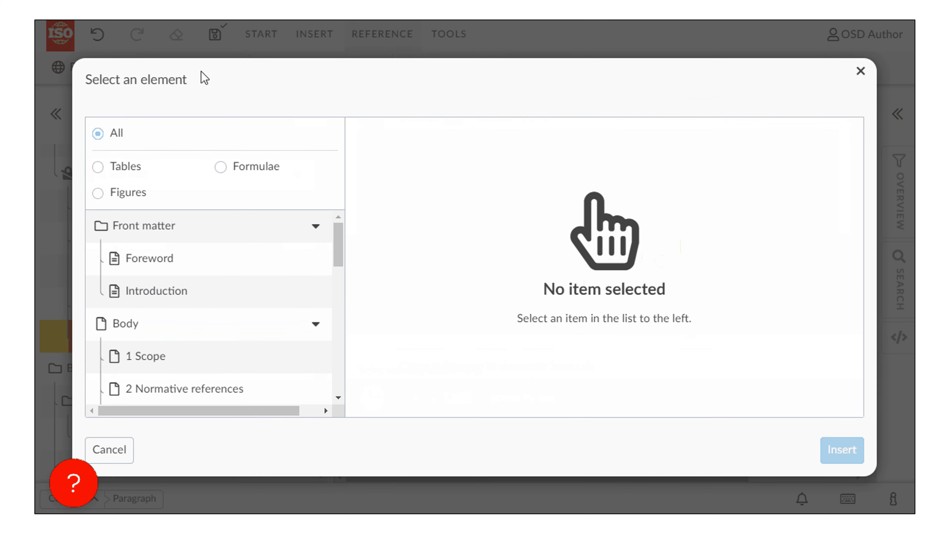
pyautogui.click(136, 167)
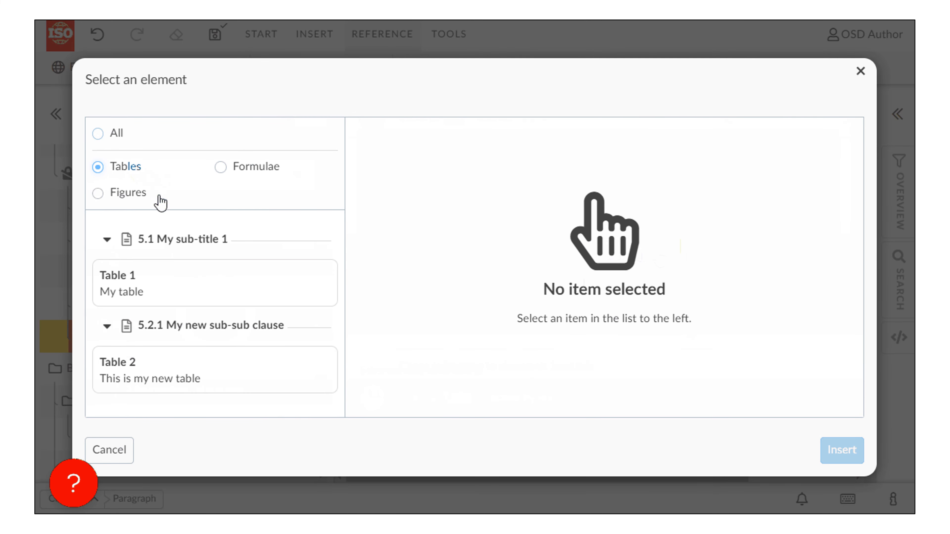
pyautogui.click(248, 369)
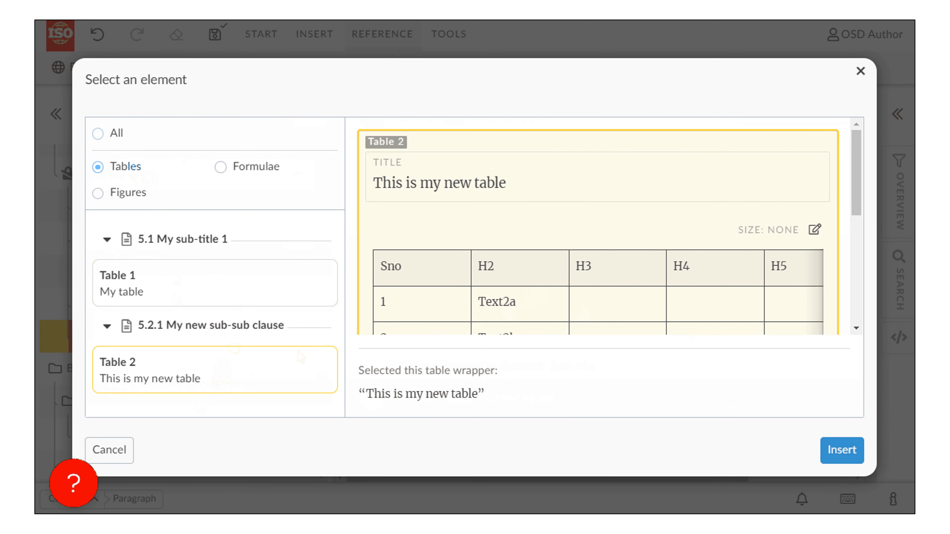
pyautogui.click(844, 450)
# Step: End the element figure line with a colon and insert a cross reference to Figure 1 of clause 4 Business Design
pyautogui.click(619, 325)
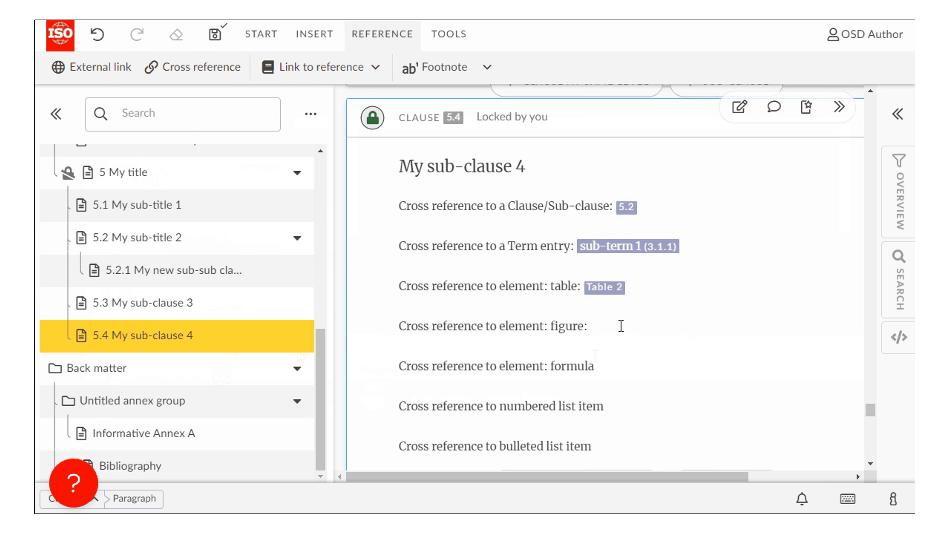
pyautogui.click(187, 68)
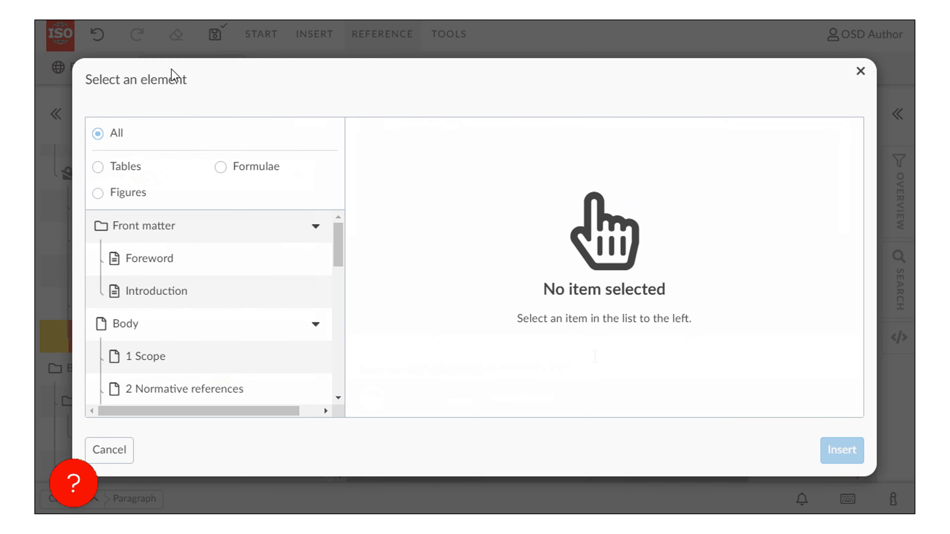
pyautogui.click(129, 193)
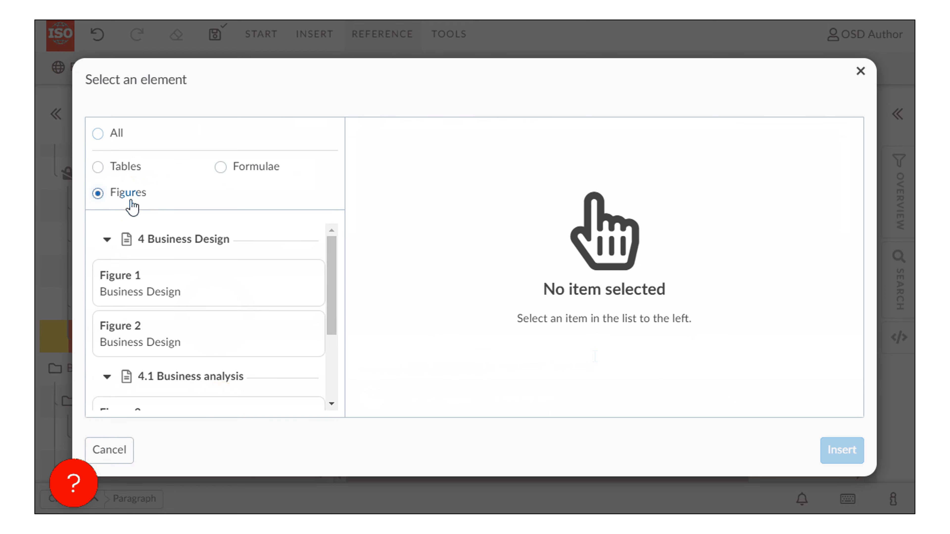
pyautogui.click(228, 304)
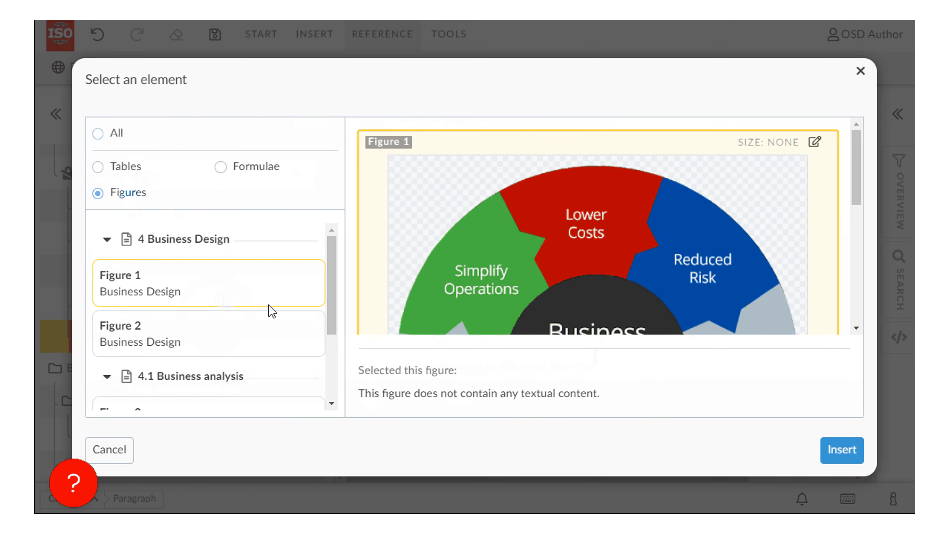
pyautogui.click(839, 450)
# Step: End the element formula line with a colon and insert a cross reference to formula (1) of 5.3 My sub-clause 3
pyautogui.click(616, 361)
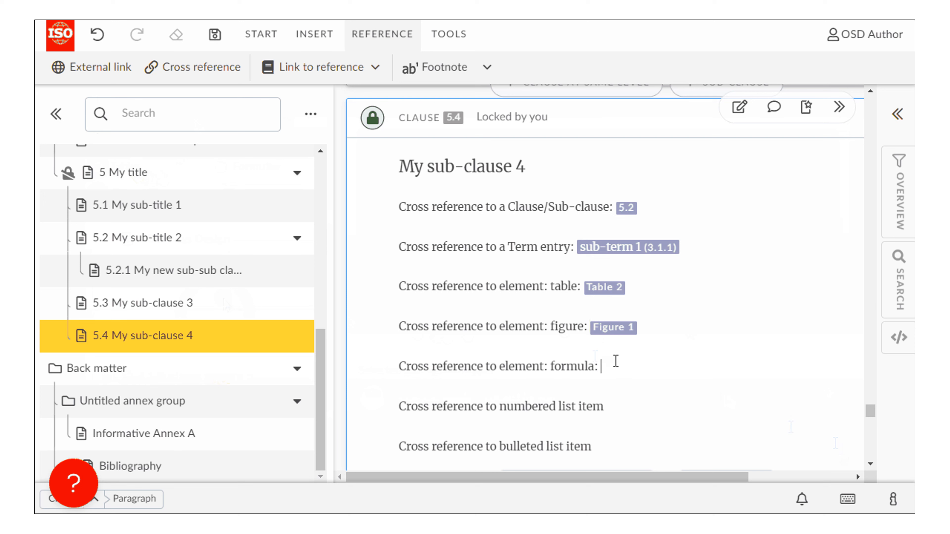
pyautogui.click(200, 70)
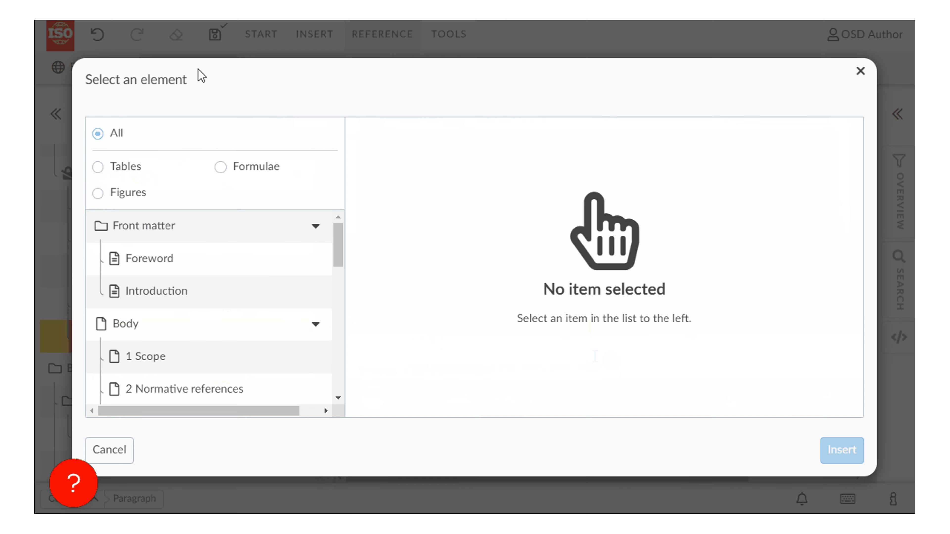
pyautogui.click(238, 176)
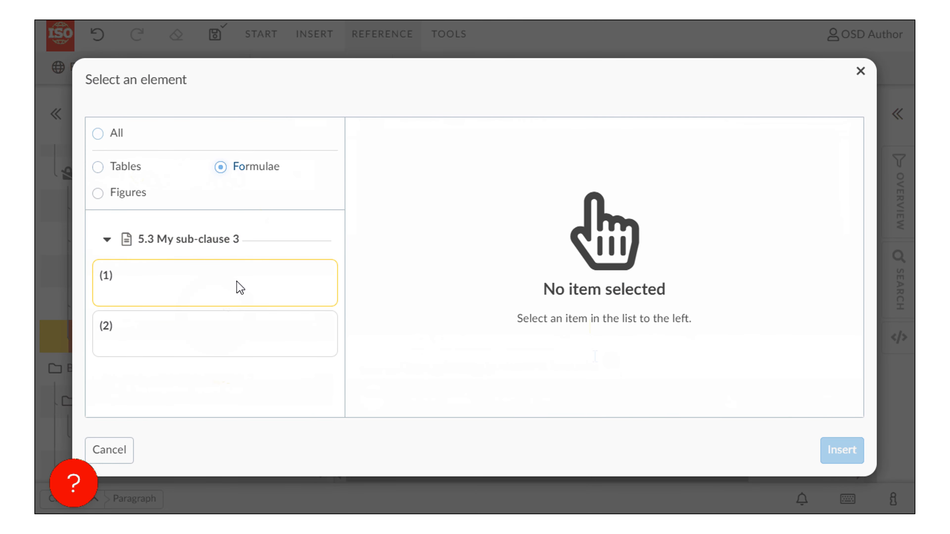
pyautogui.click(234, 289)
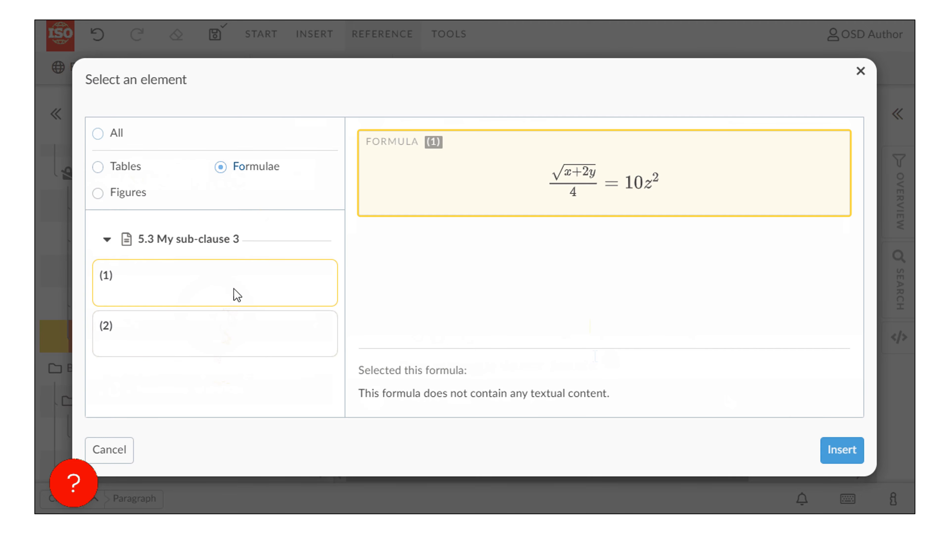
pyautogui.click(833, 452)
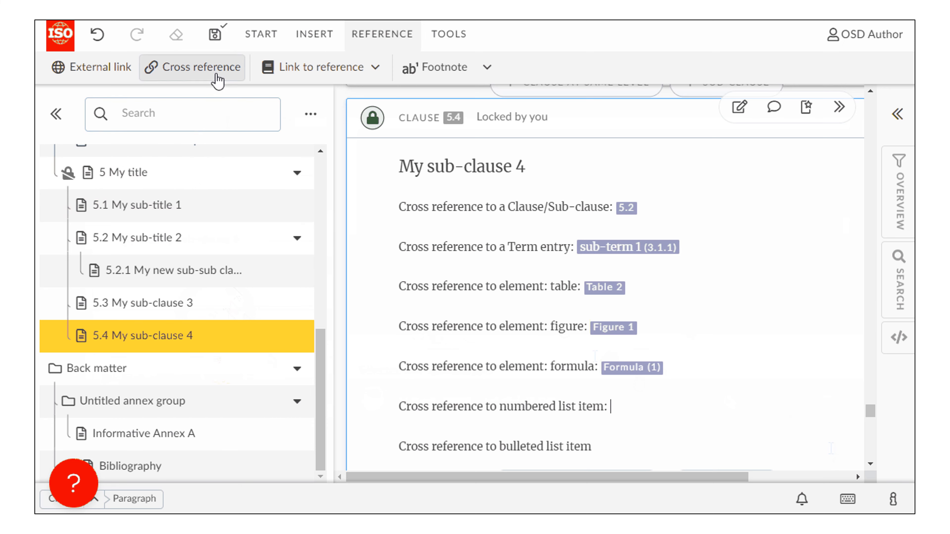
# Step: Insert a cross reference to list item c) Numbered Item 3 of clause 5.1 My sub-title 1 on the numbered list item line
pyautogui.click(214, 76)
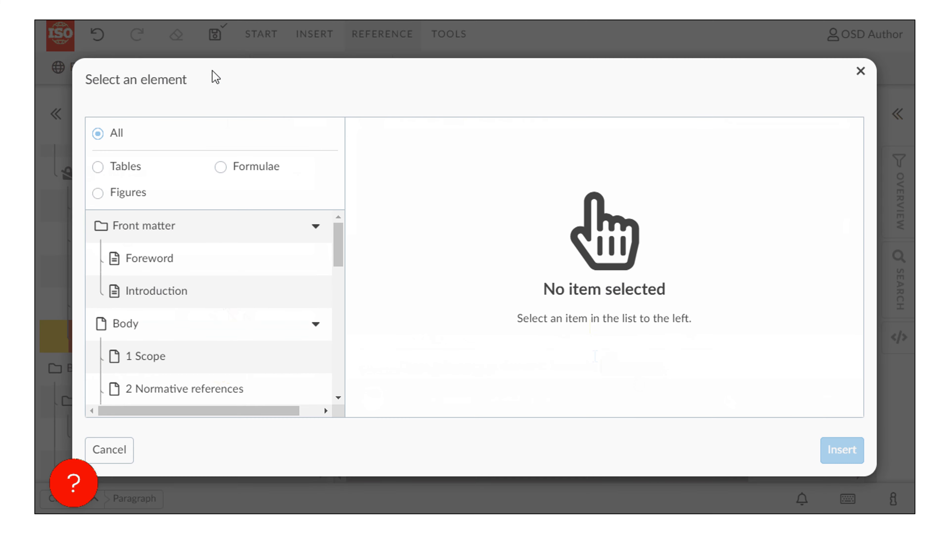
pyautogui.scroll(-2, 265, 293)
pyautogui.scroll(-3, 266, 296)
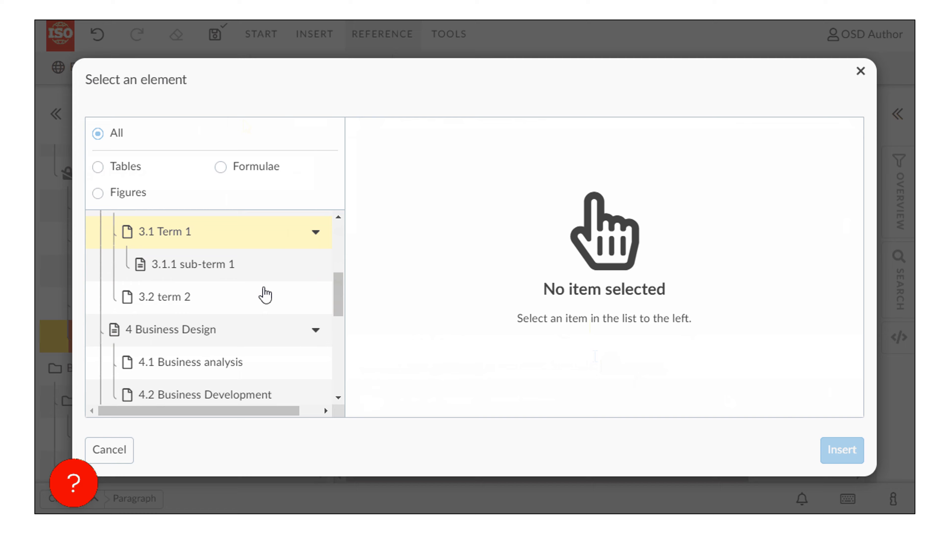
pyautogui.scroll(-5, 282, 279)
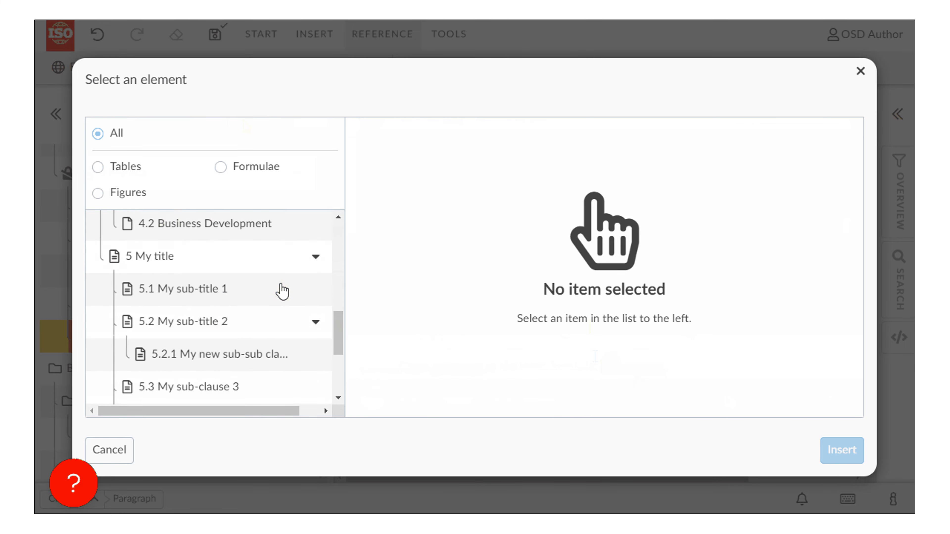
pyautogui.click(274, 253)
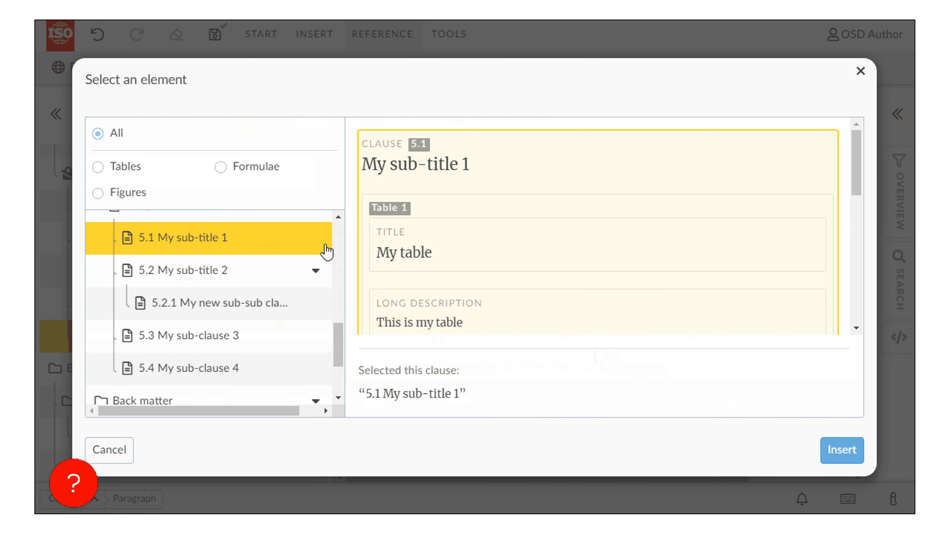
pyautogui.scroll(-5, 640, 302)
pyautogui.scroll(-3, 643, 304)
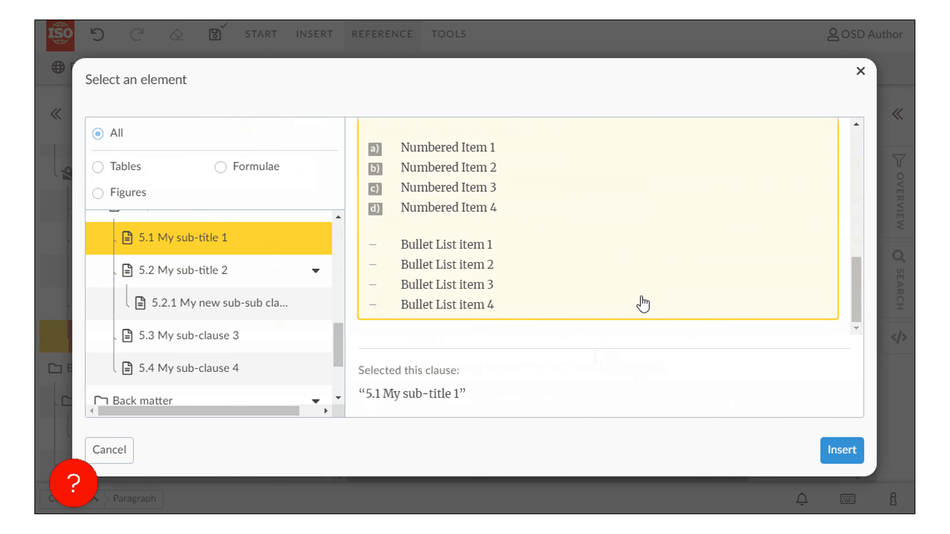
pyautogui.click(499, 192)
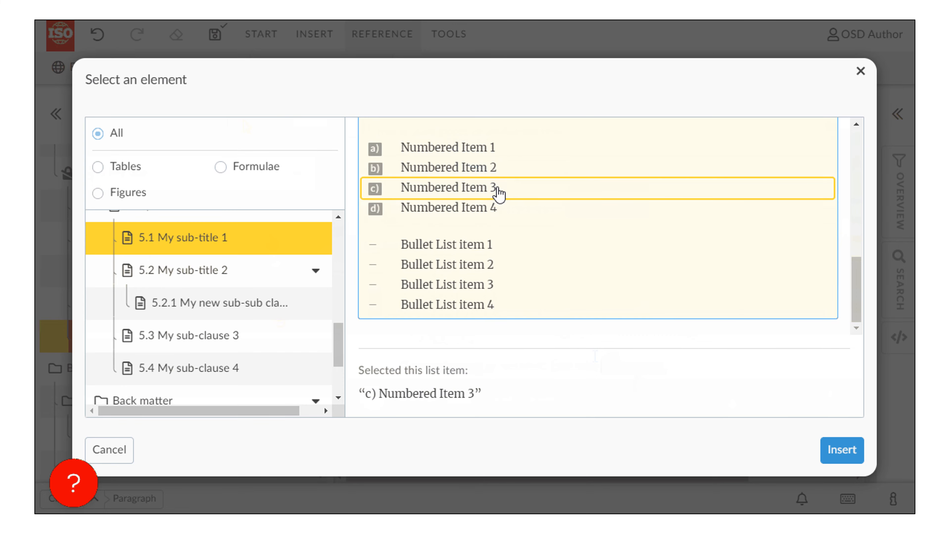
pyautogui.click(854, 453)
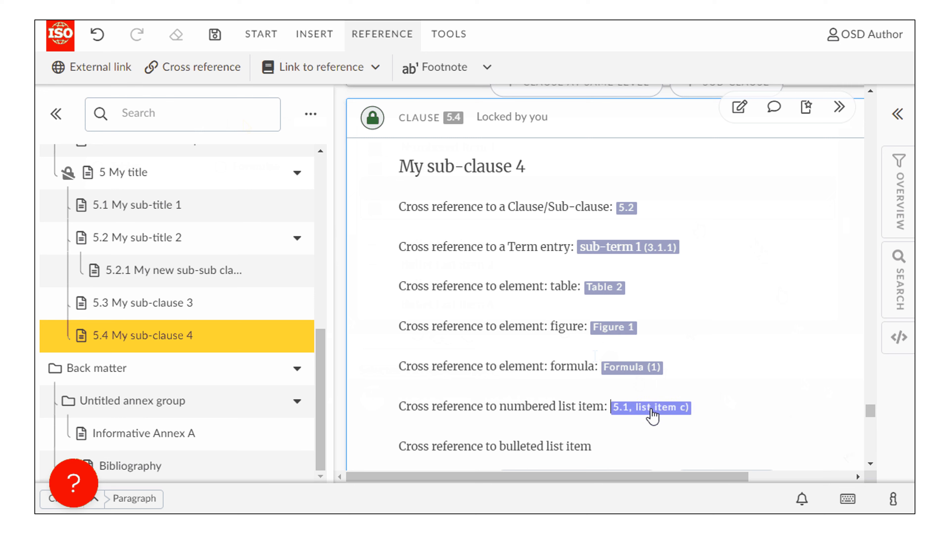
pyautogui.scroll(-2, 653, 418)
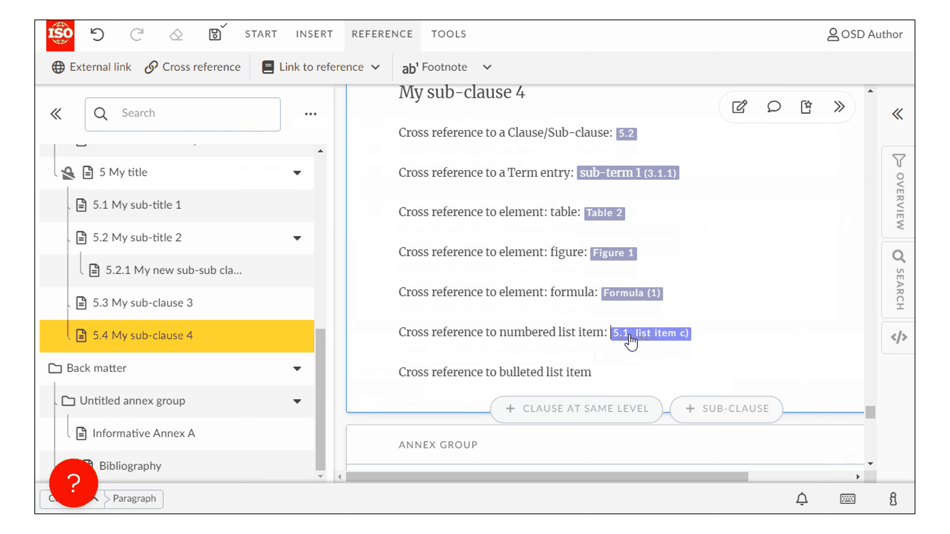
# Step: End the bulleted list item line with a colon and insert a cross reference to clause 5.1 My sub-title 1
pyautogui.click(619, 375)
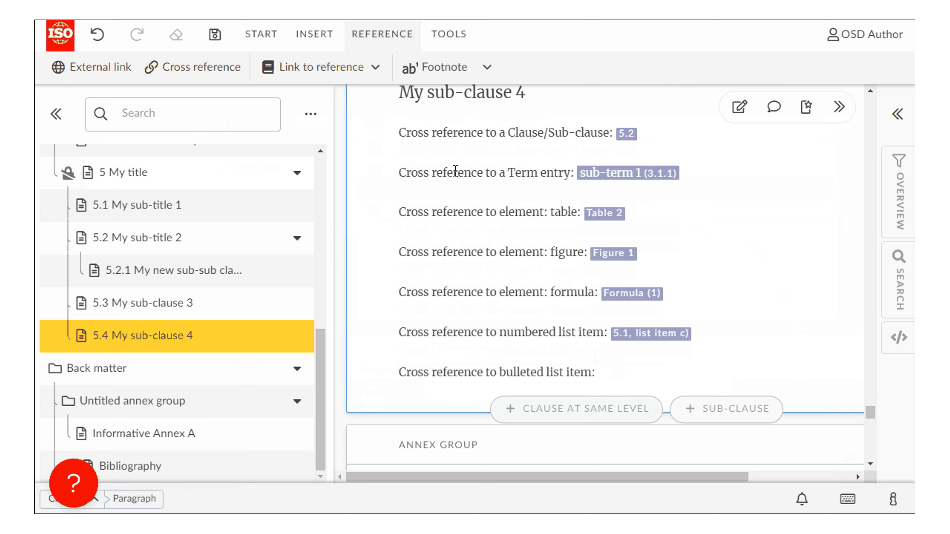
pyautogui.click(208, 69)
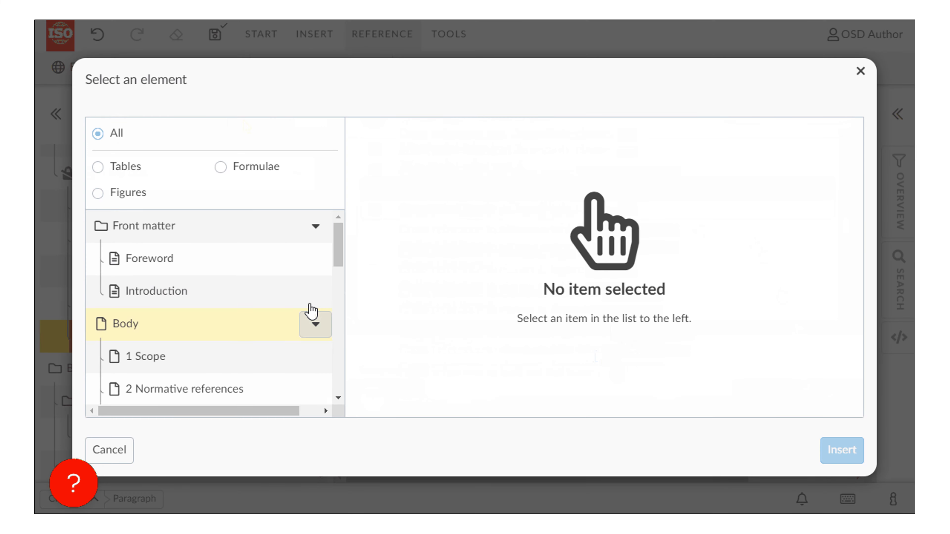
pyautogui.scroll(-5, 240, 266)
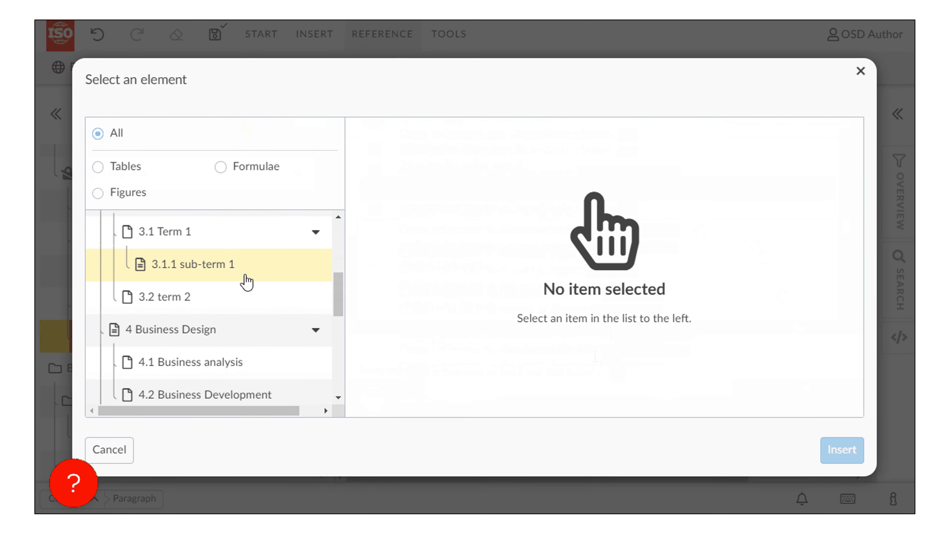
pyautogui.scroll(-2, 249, 288)
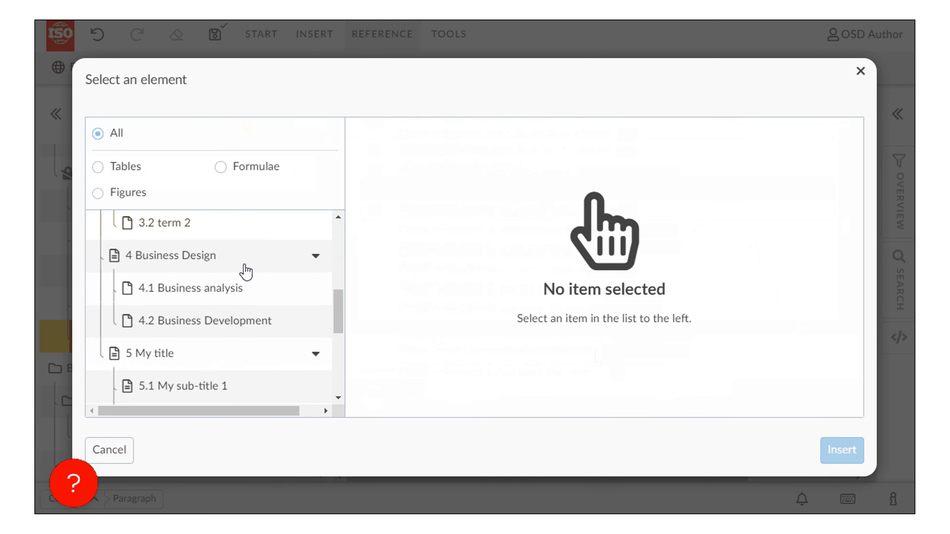
pyautogui.scroll(-2, 249, 284)
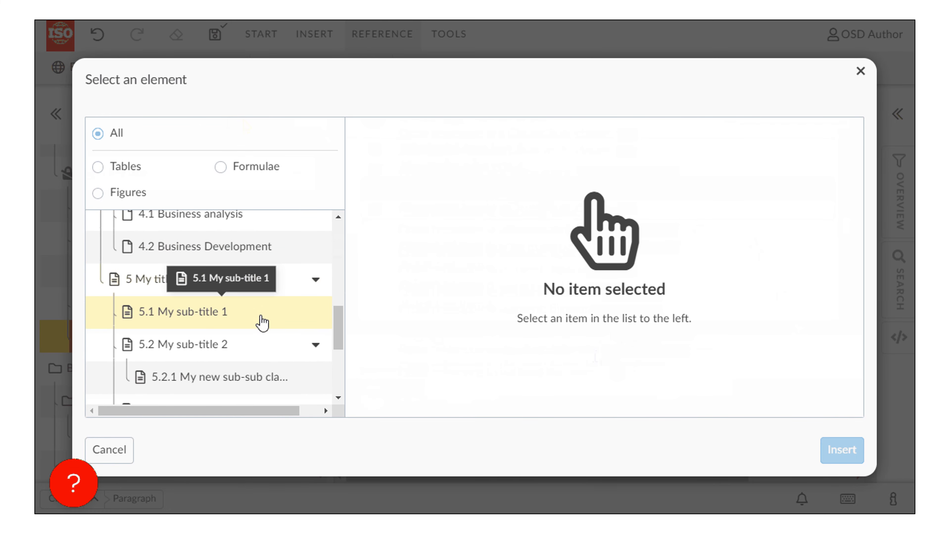
pyautogui.click(263, 323)
pyautogui.scroll(-6, 602, 291)
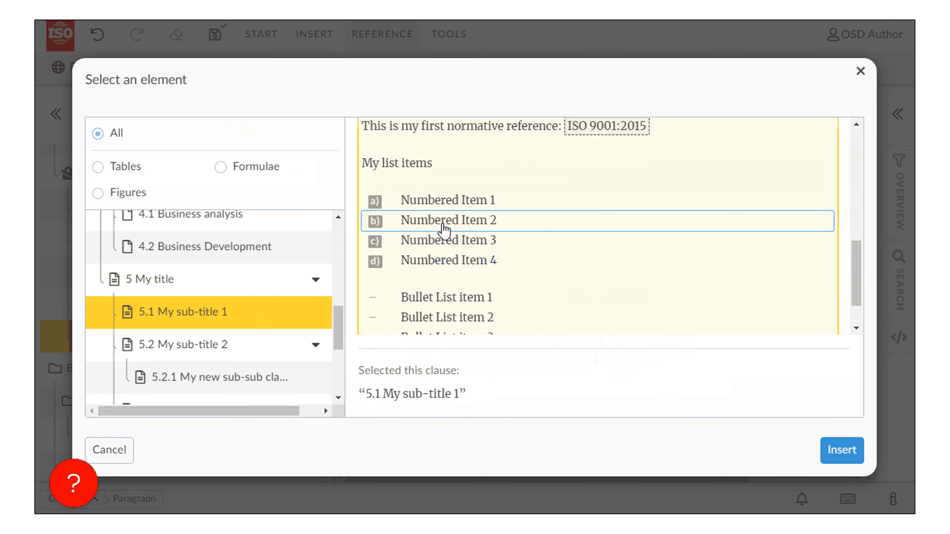
pyautogui.scroll(-2, 463, 265)
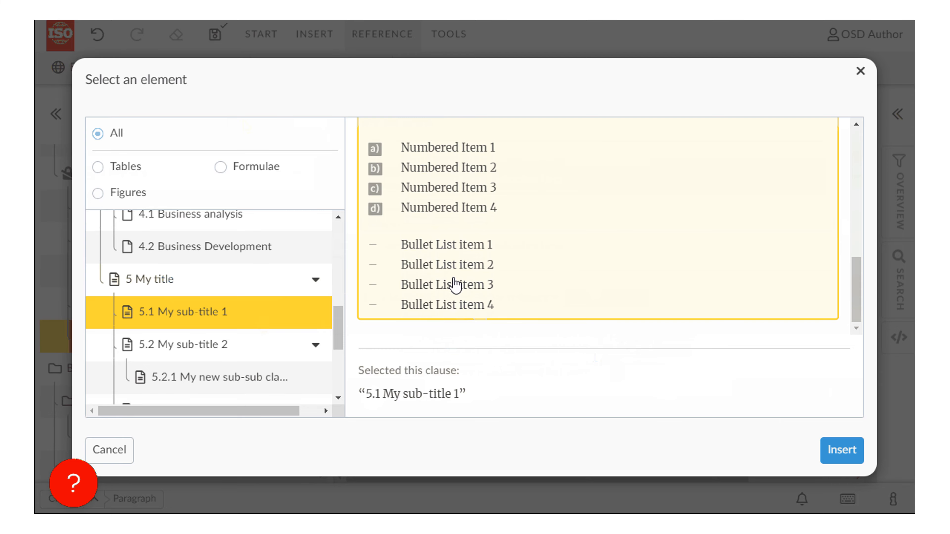
pyautogui.click(840, 450)
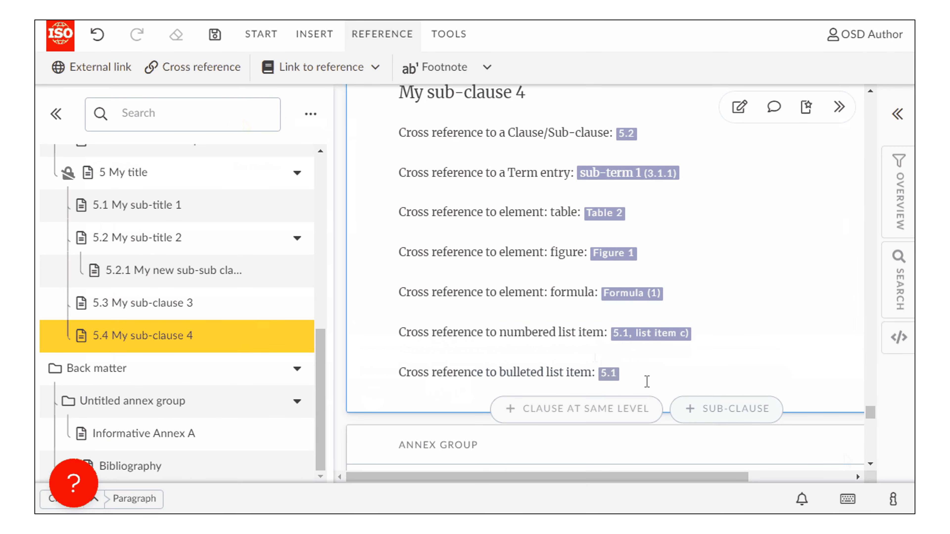
# Step: Inspect the bulleted list item cross reference and the target of the Clause/Sub-clause cross reference
pyautogui.click(609, 374)
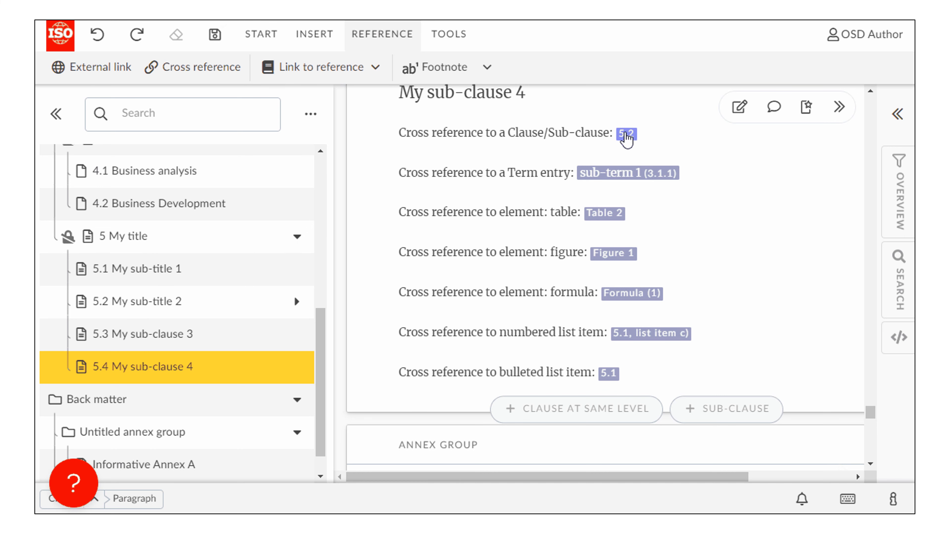
pyautogui.click(625, 137)
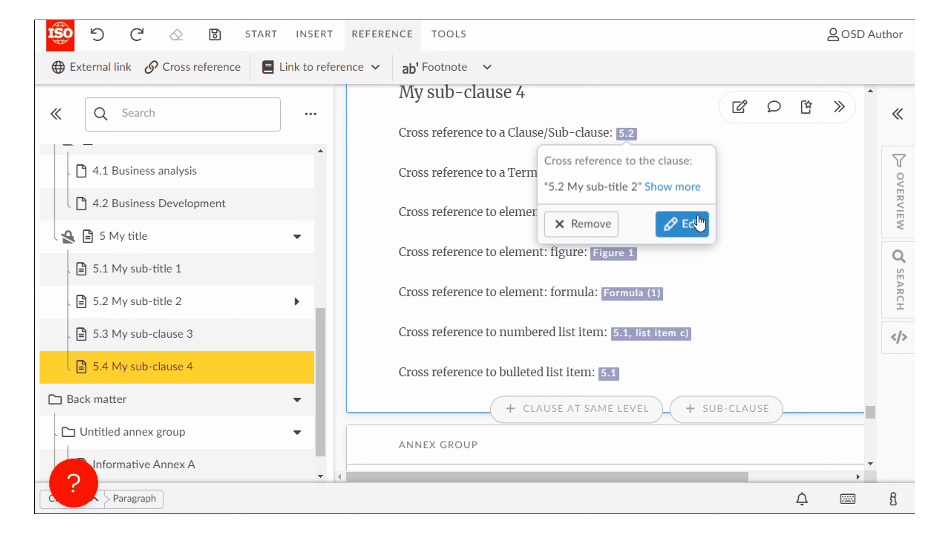
pyautogui.click(766, 212)
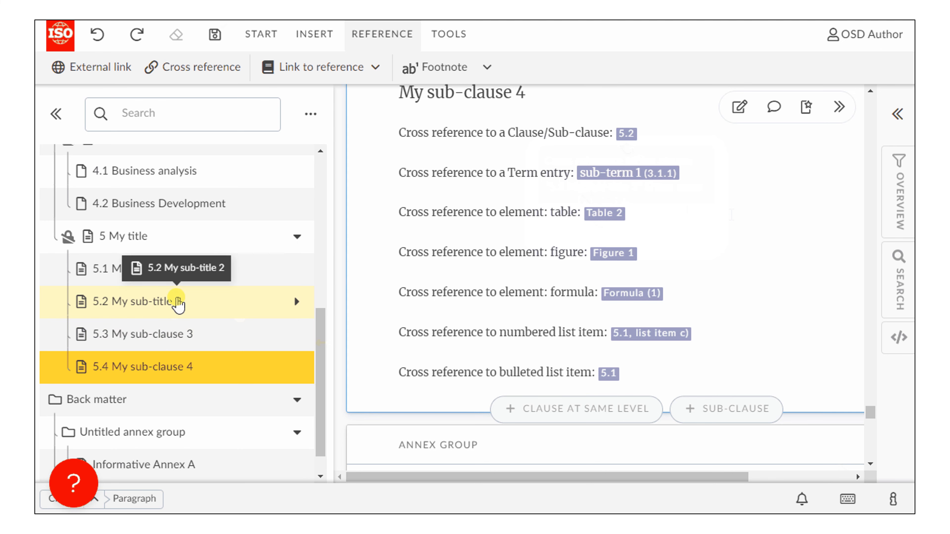
# Step: Move My sub-title 2 above My sub-title 1 under clause 5 and check the Clause/Sub-clause cross reference's target
pyautogui.moveTo(177, 304); pyautogui.dragTo(140, 253)
pyautogui.moveTo(139, 249); pyautogui.dragTo(129, 262)
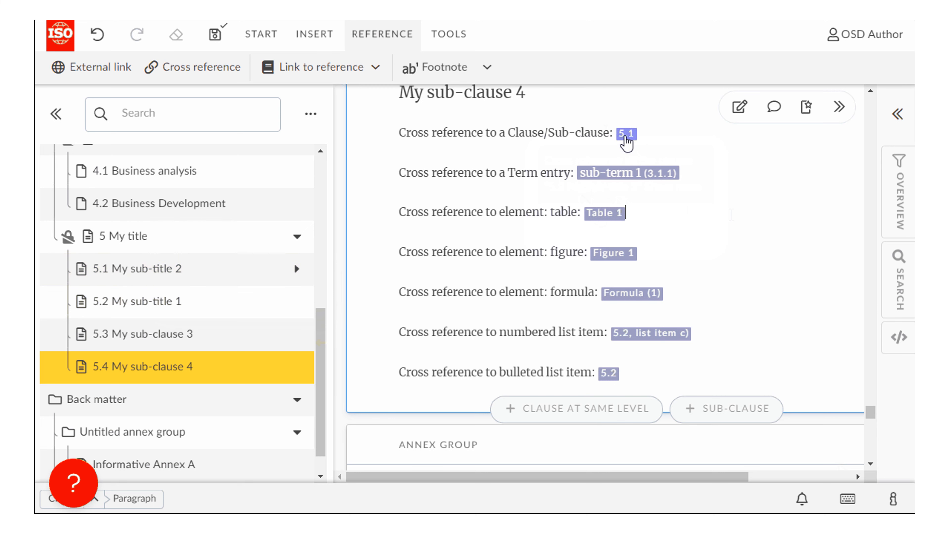
pyautogui.click(625, 137)
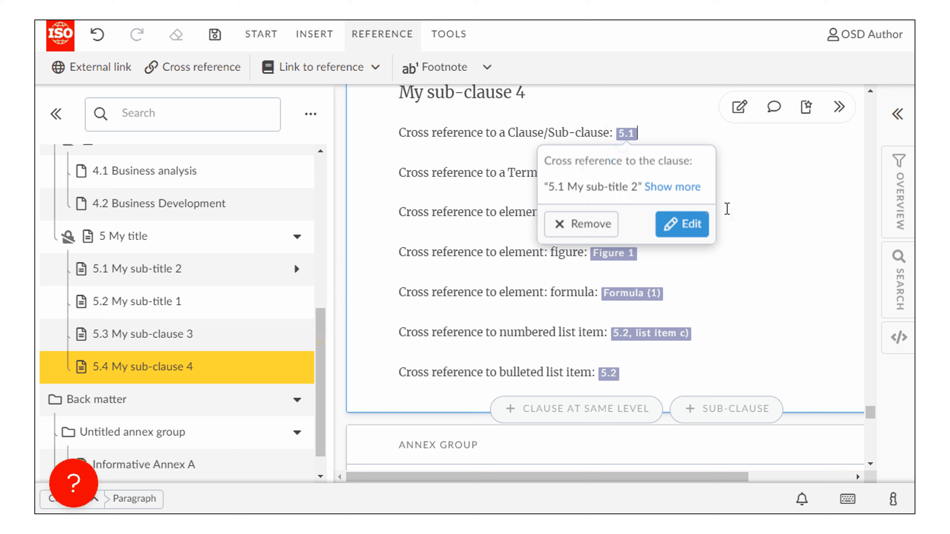
pyautogui.click(765, 214)
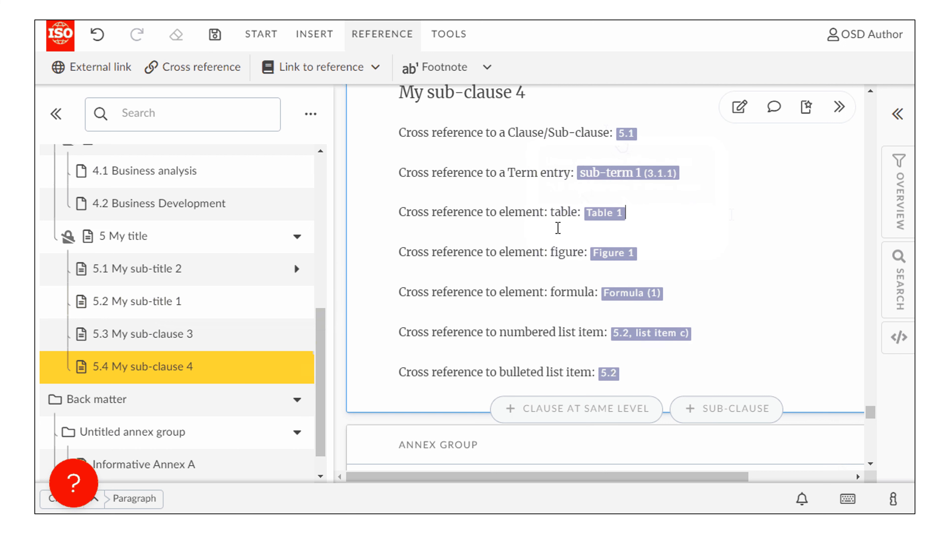
# Step: Preview the target of the element table cross reference and show that table in the editor
pyautogui.click(599, 217)
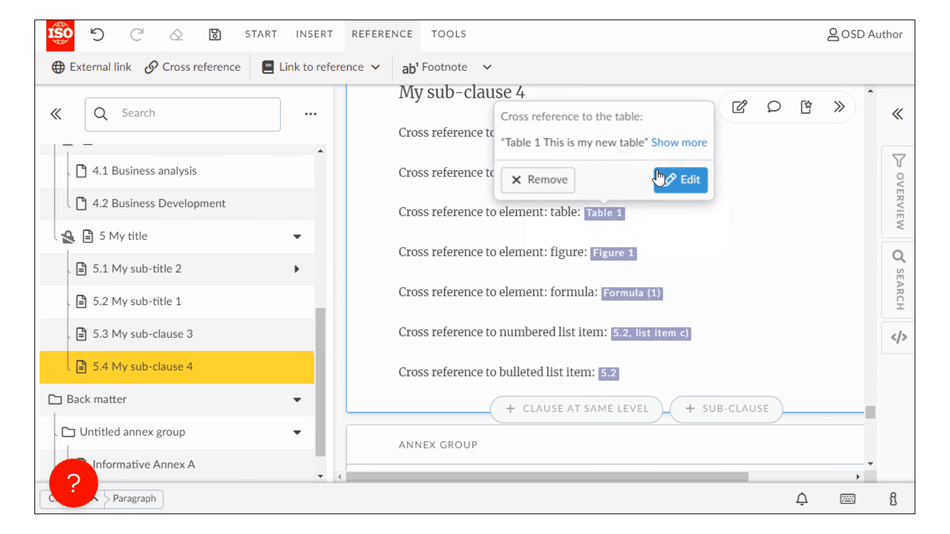
pyautogui.click(678, 145)
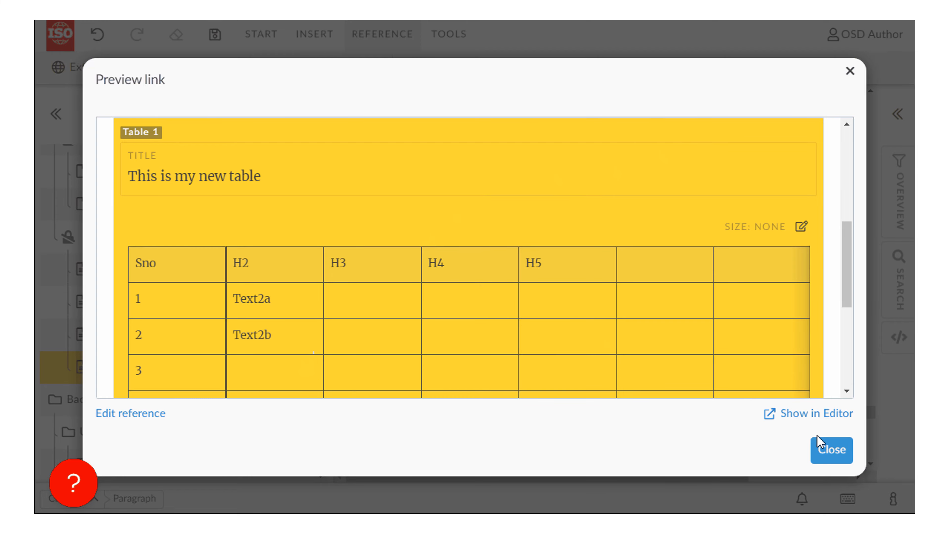
pyautogui.click(816, 414)
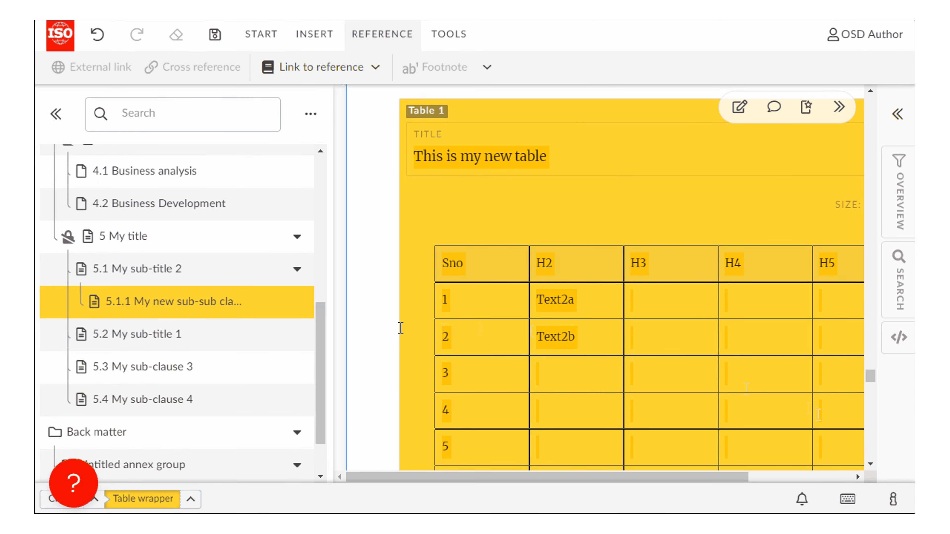
# Step: Insert a table with title in sub-clause 5.1.1, directly above the table titled "This is my new table", and check the table numbering
pyautogui.scroll(5, 412, 322)
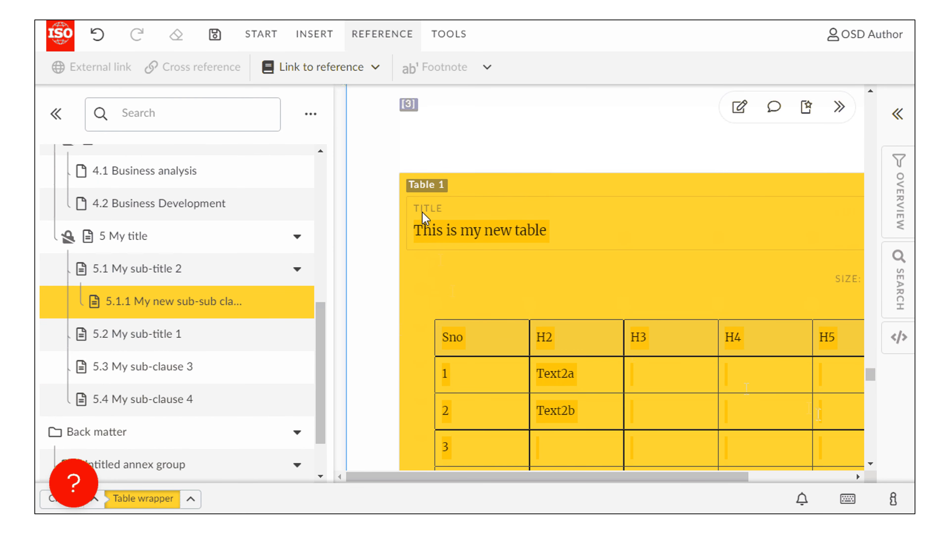
pyautogui.click(419, 281)
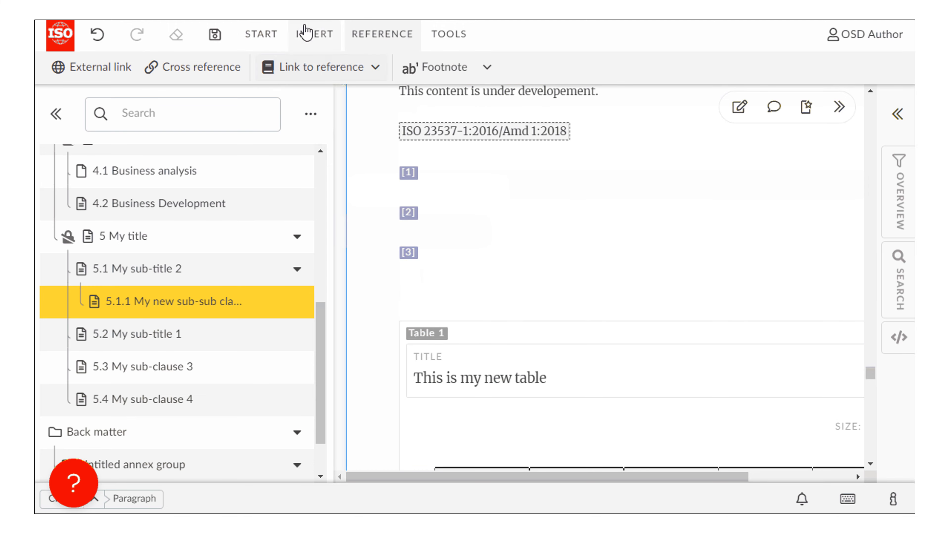
pyautogui.click(313, 34)
pyautogui.click(409, 71)
pyautogui.moveTo(415, 102)
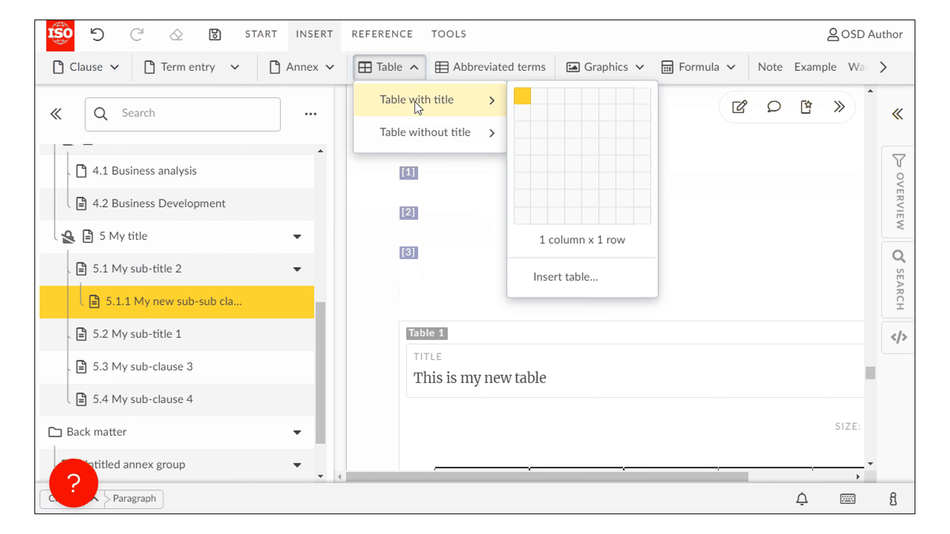
pyautogui.click(582, 157)
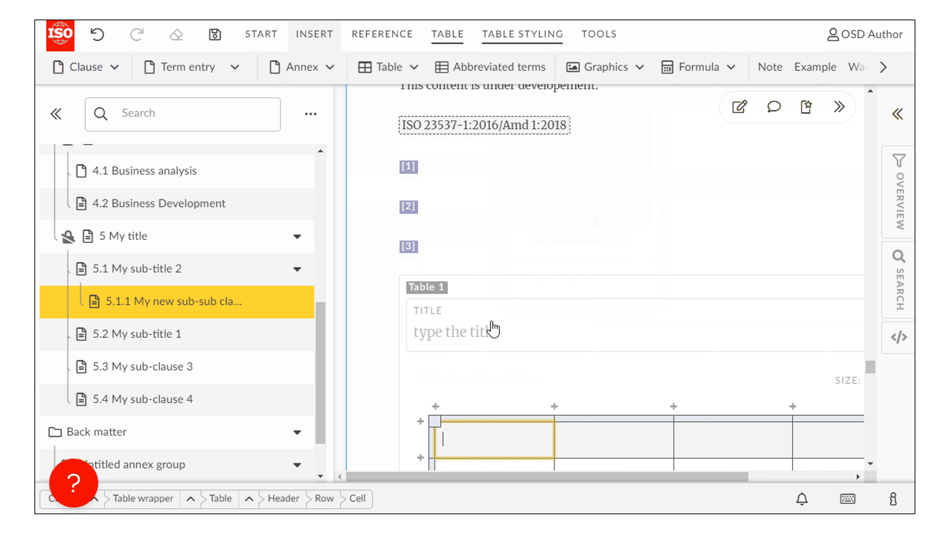
pyautogui.scroll(-10, 566, 373)
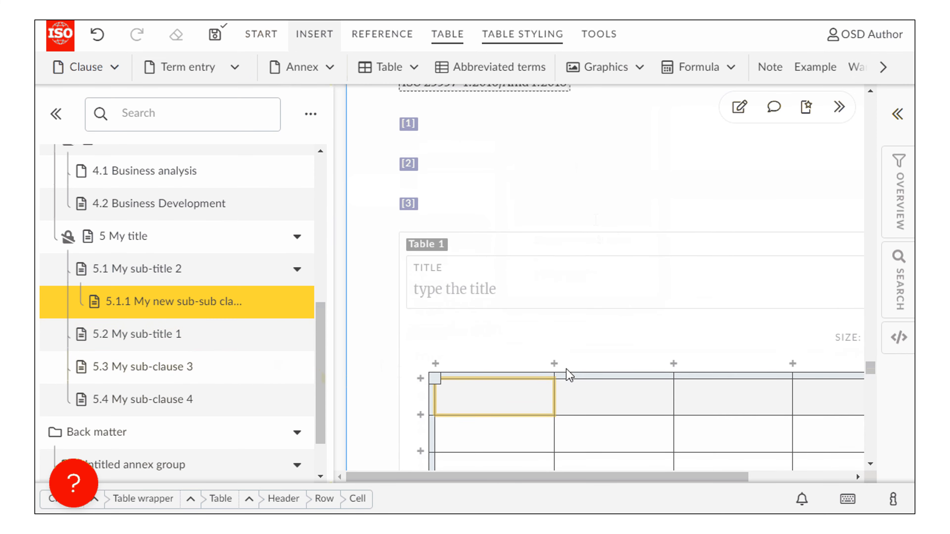
pyautogui.scroll(2, 448, 293)
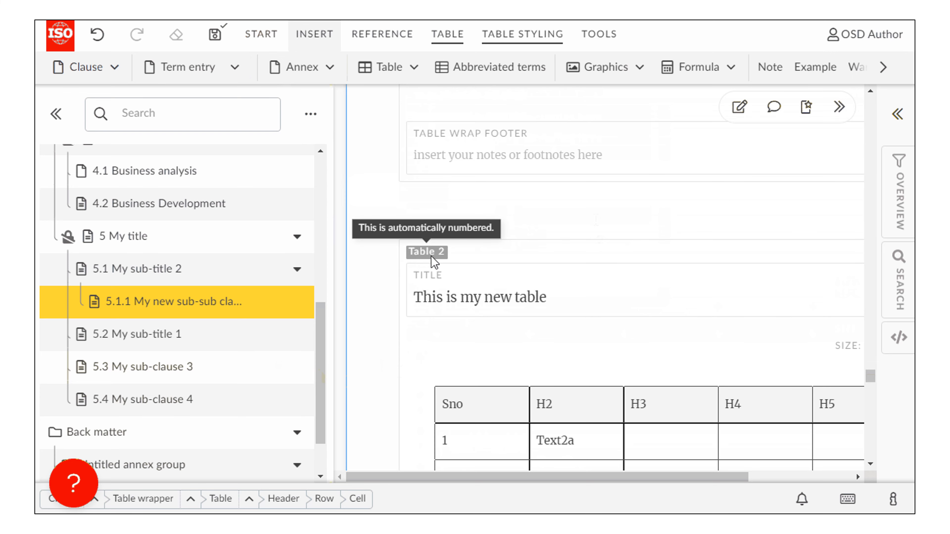
# Step: Return to 5.4 My sub-clause 4 and check the target of the element table cross reference
pyautogui.scroll(-2, 194, 368)
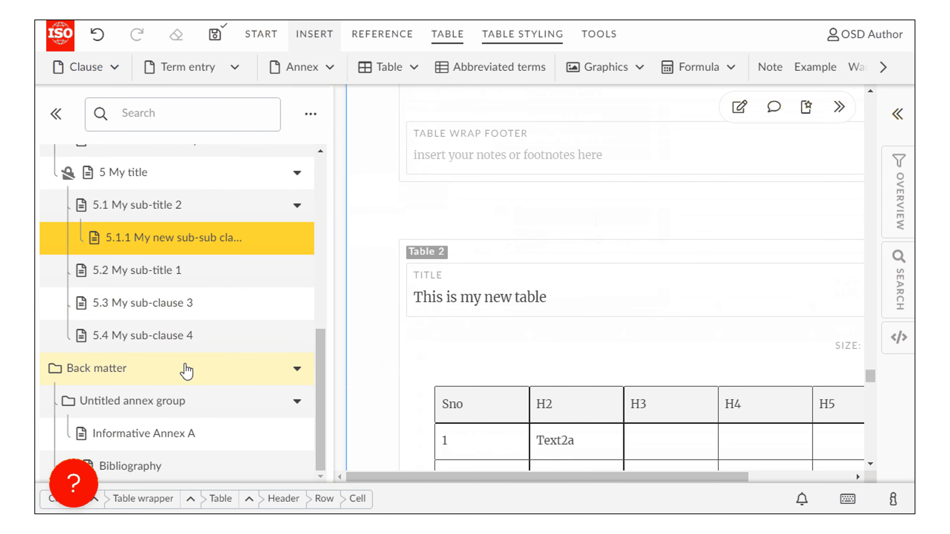
pyautogui.click(197, 336)
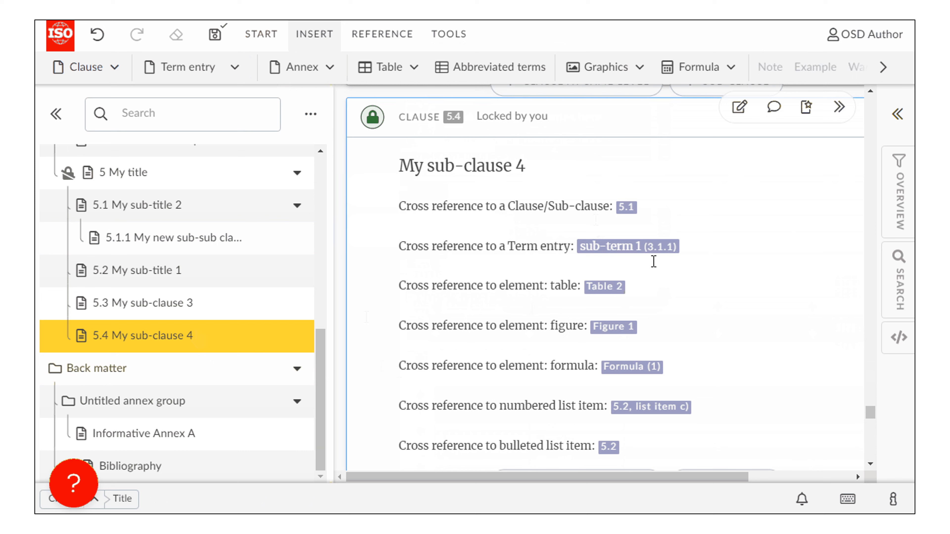
pyautogui.click(604, 288)
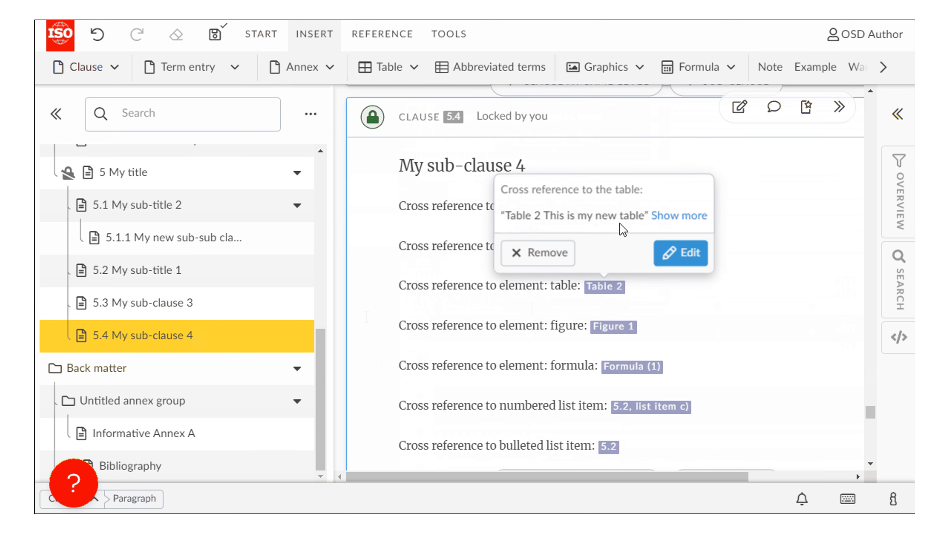
pyautogui.click(641, 290)
# Step: Preview the target of the numbered list item cross reference and show that list item in the editor
pyautogui.scroll(-4, 660, 295)
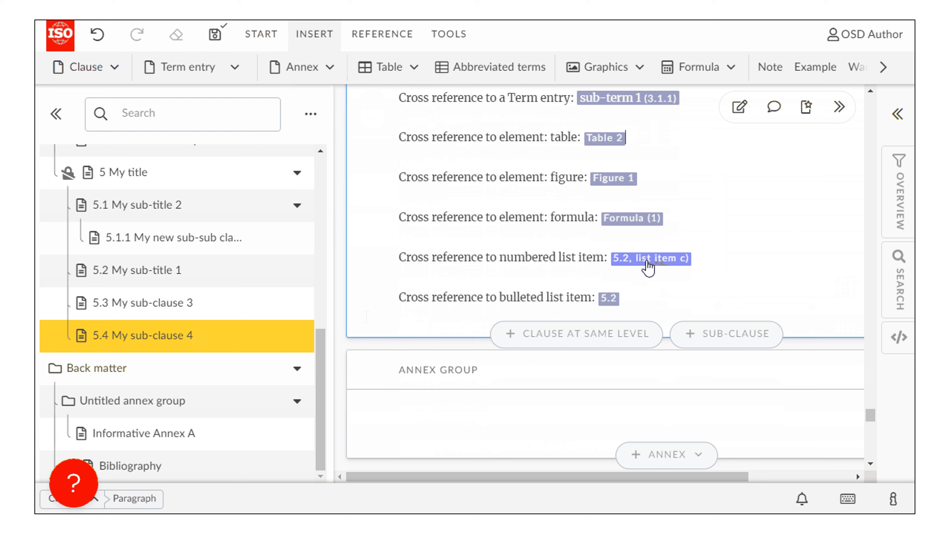
pyautogui.click(651, 262)
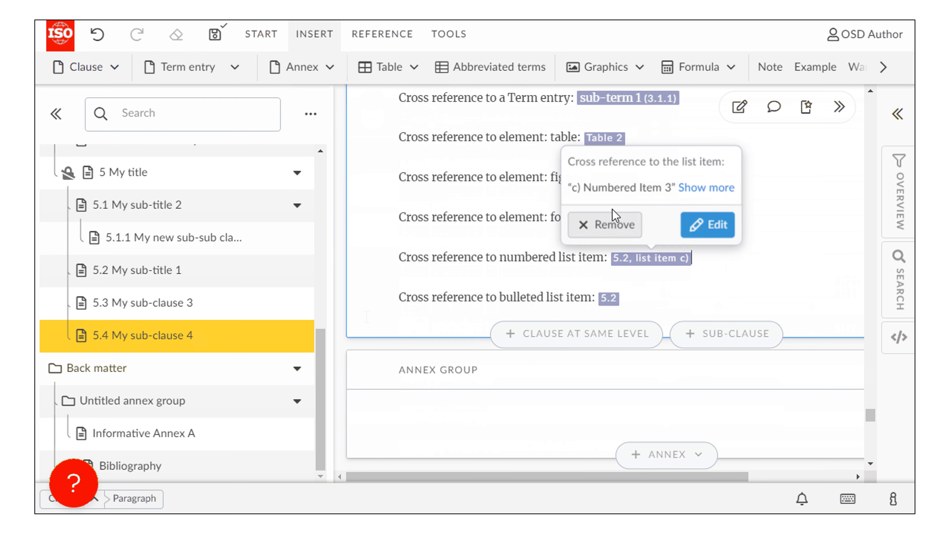
pyautogui.moveTo(571, 190); pyautogui.dragTo(669, 188)
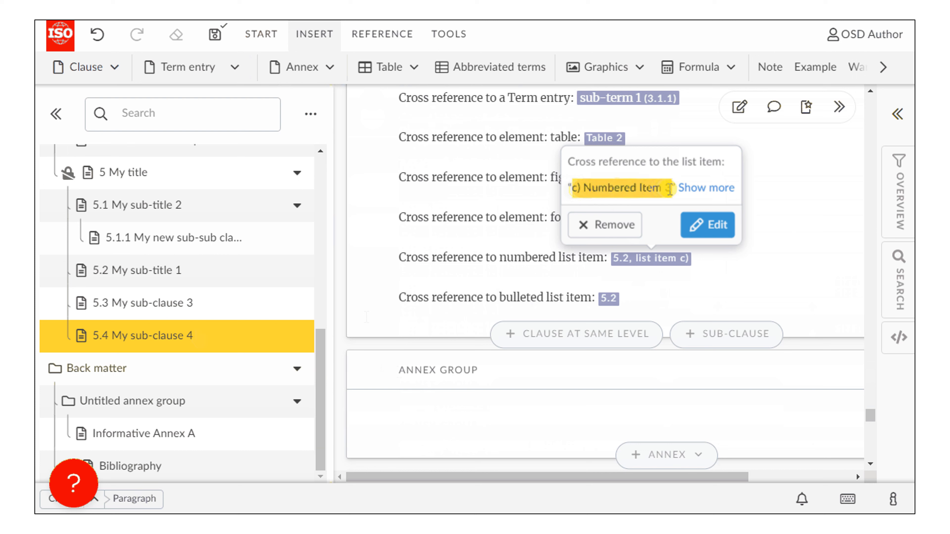
pyautogui.click(638, 191)
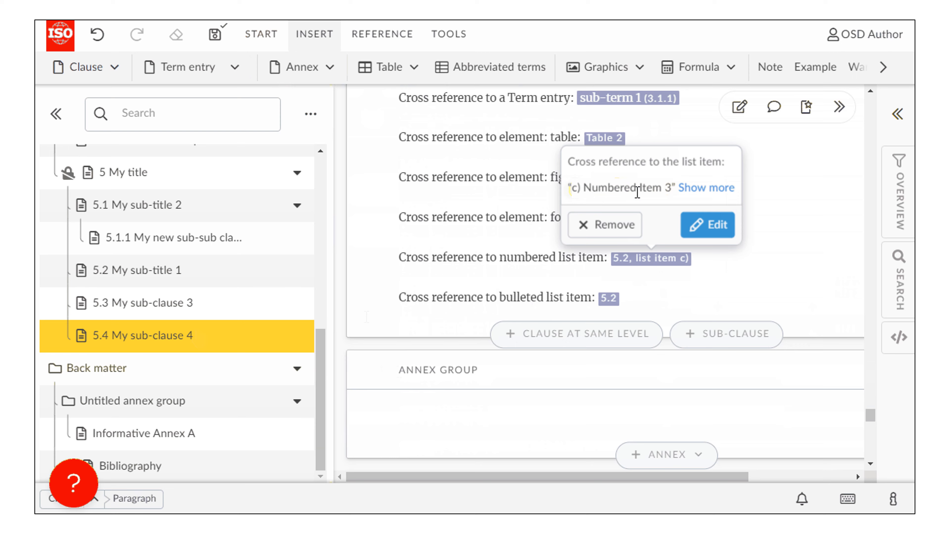
pyautogui.click(711, 191)
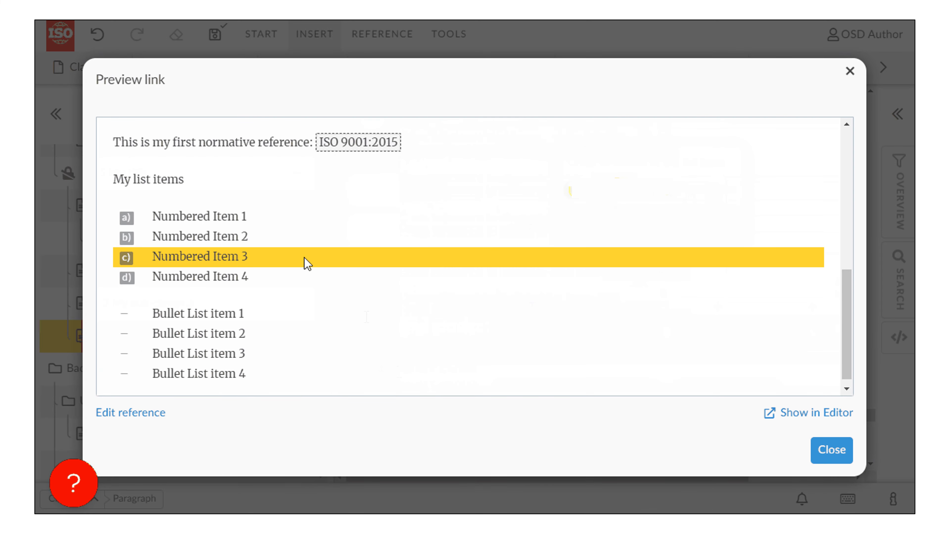
pyautogui.click(789, 414)
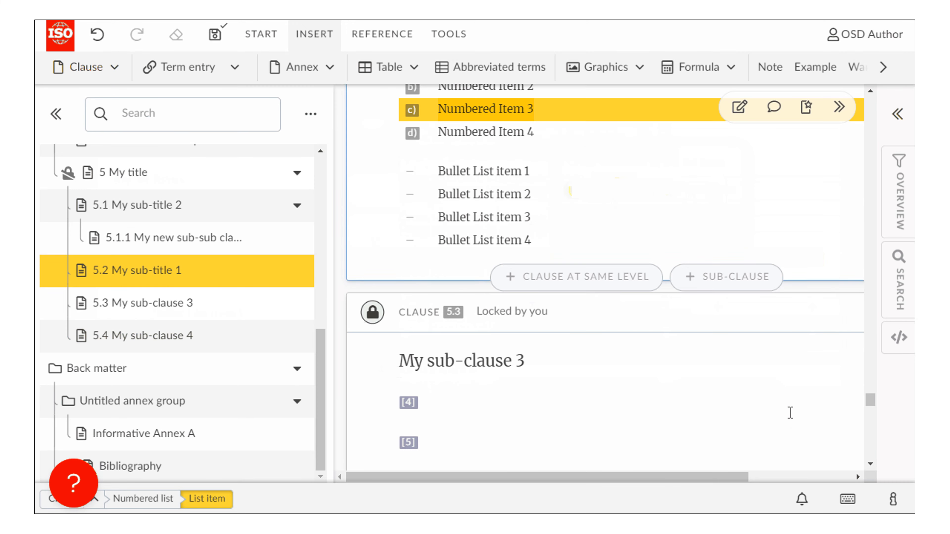
# Step: Insert an empty list item before Numbered Item 3 in the numbered list of 5.2 My sub-title 1
pyautogui.scroll(2, 588, 136)
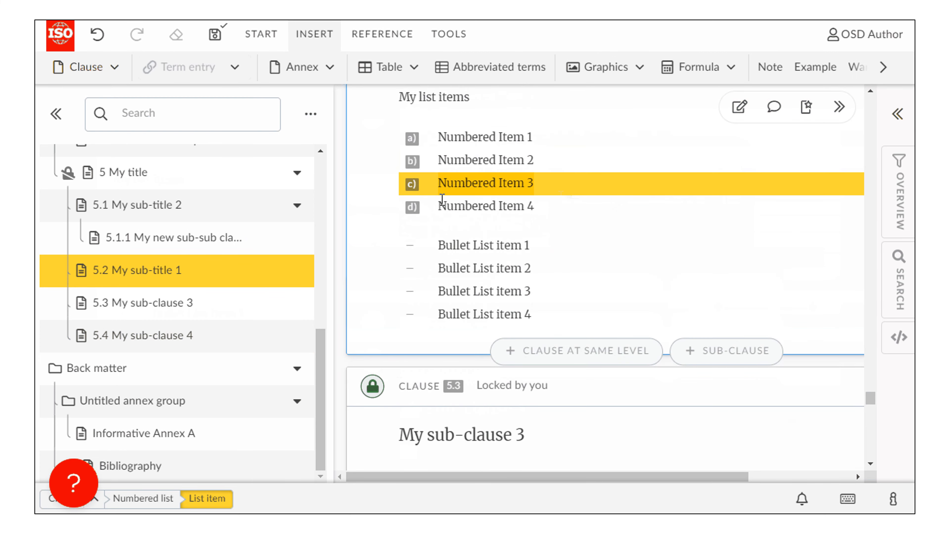
pyautogui.click(441, 186)
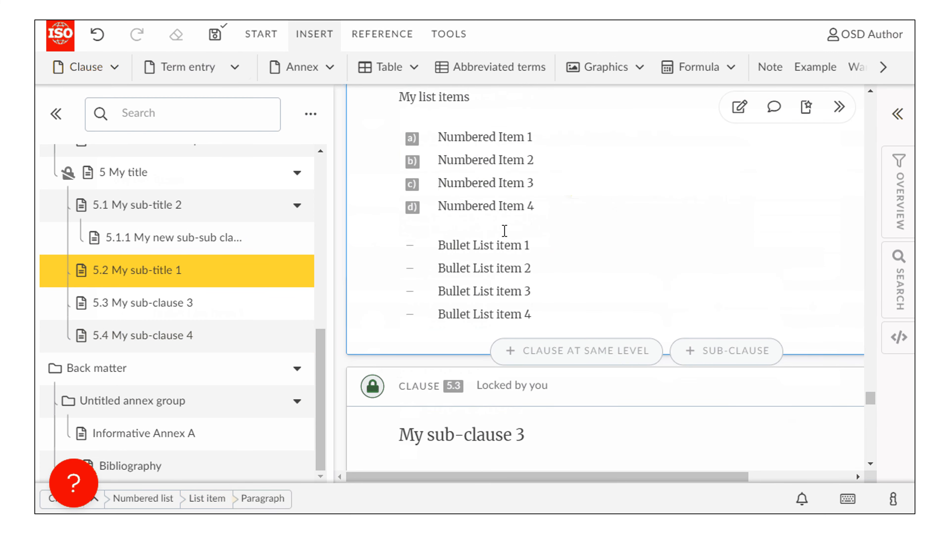
pyautogui.press('Return')
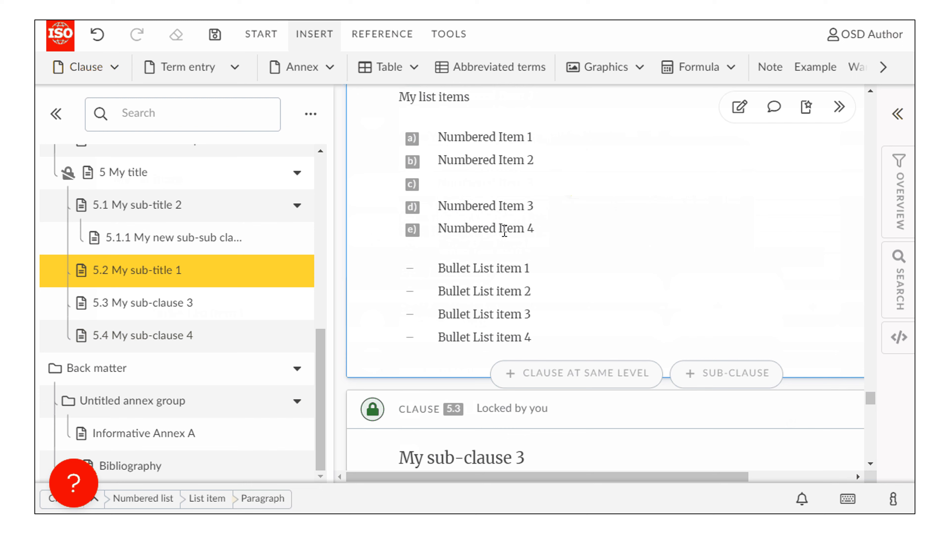
# Step: Fill the empty list item in 5.2 with "Numbered item new 3" and check the target of the numbered list item cross reference in 5.4
pyautogui.write('Numbered item new 3')
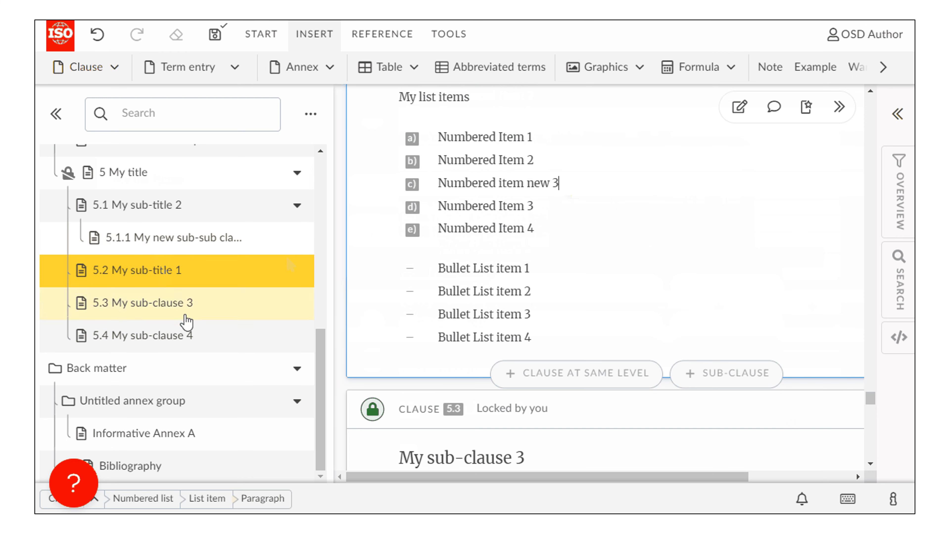
pyautogui.click(192, 339)
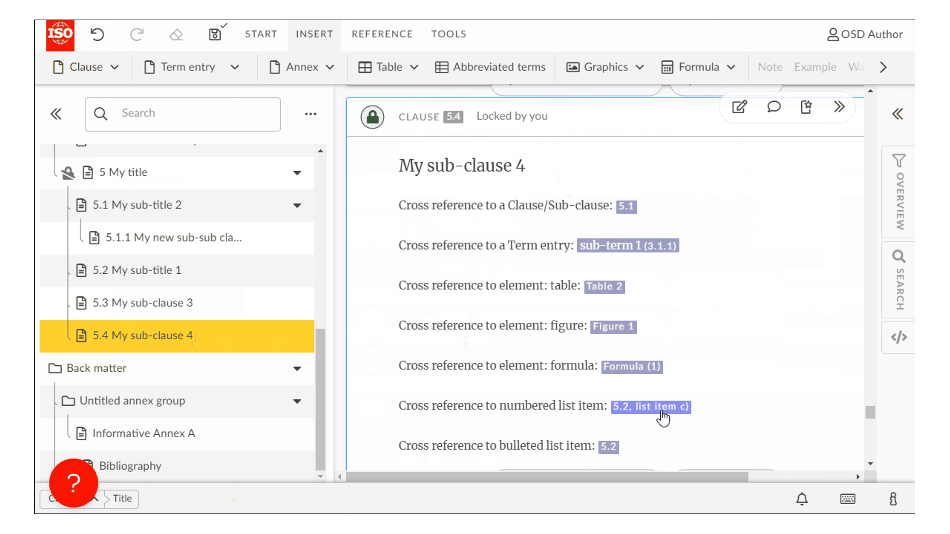
pyautogui.click(663, 416)
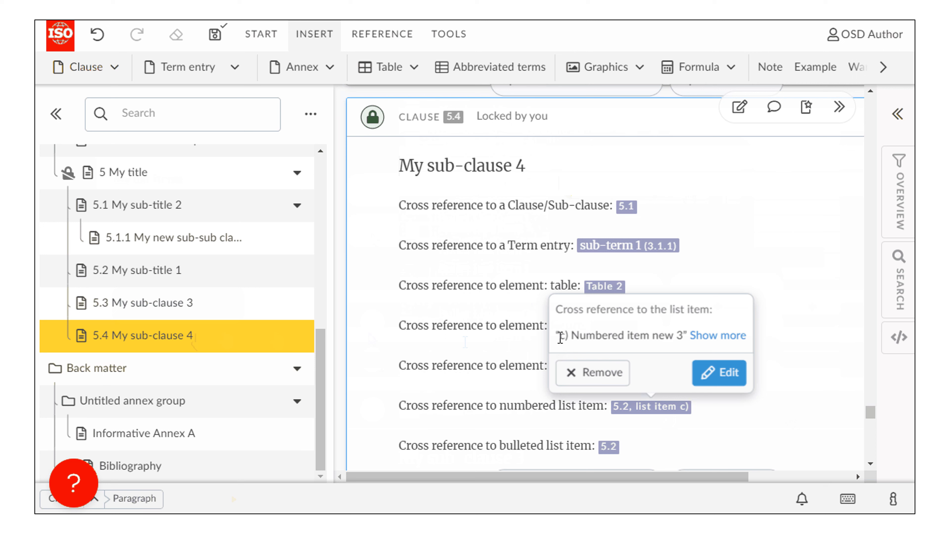
pyautogui.click(560, 338)
pyautogui.moveTo(559, 338); pyautogui.dragTo(683, 341)
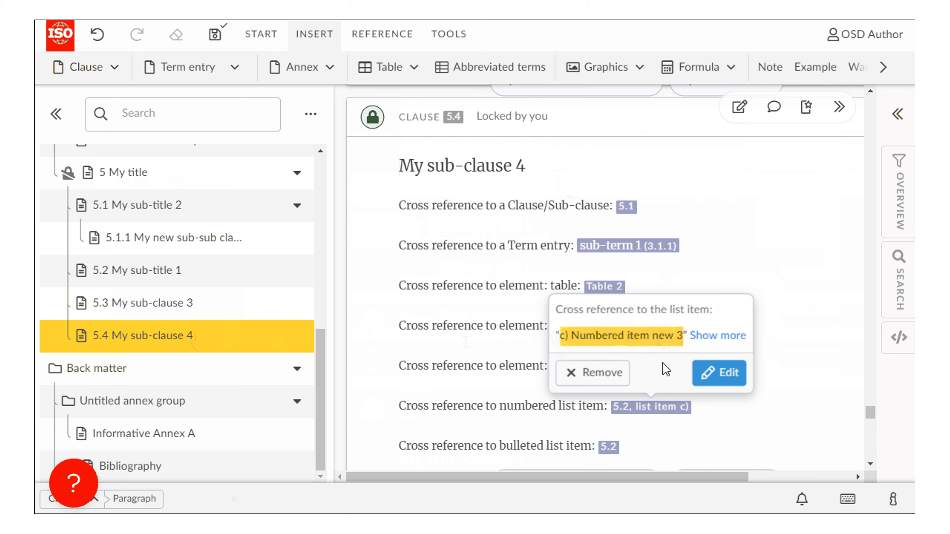
pyautogui.click(784, 376)
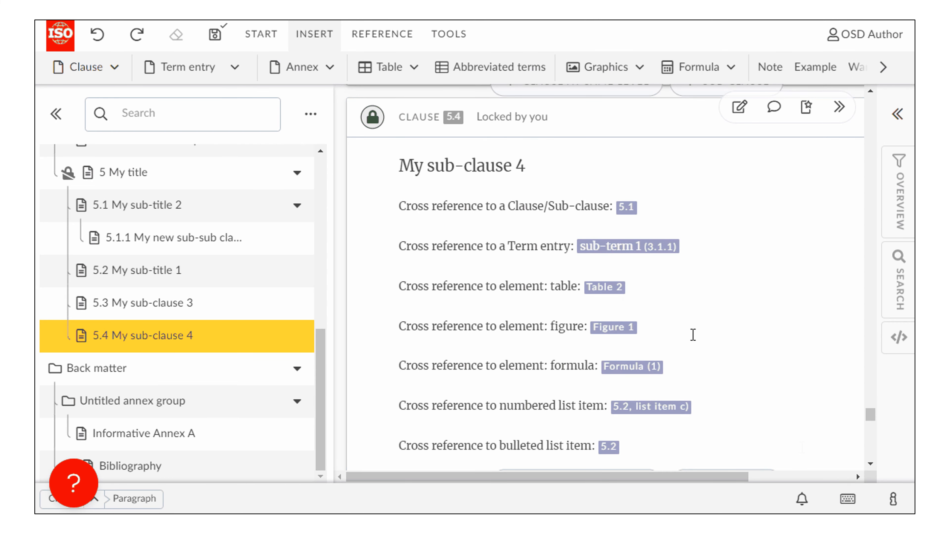
# Step: Preview the target of the element figure cross reference in 5.4 My sub-clause 4, then close the preview
pyautogui.click(620, 333)
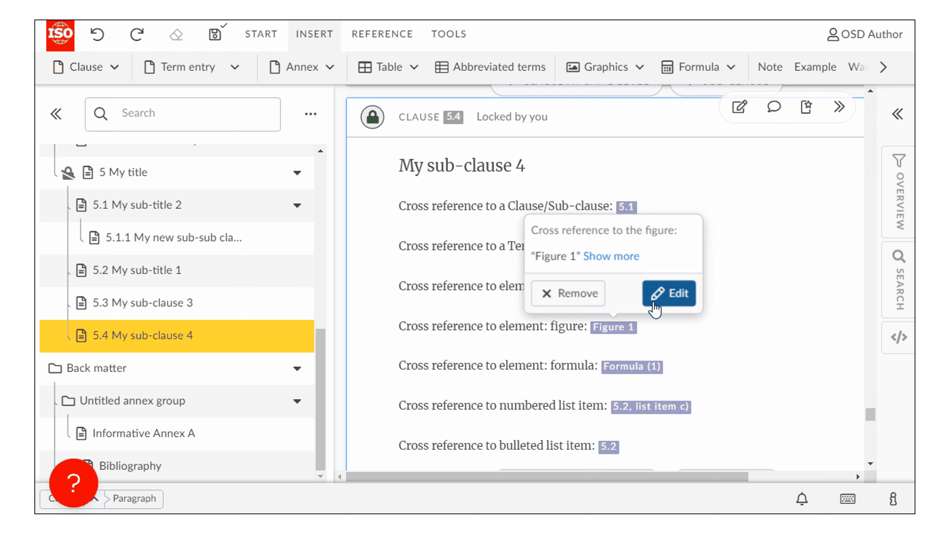
pyautogui.click(616, 261)
pyautogui.scroll(-5, 492, 261)
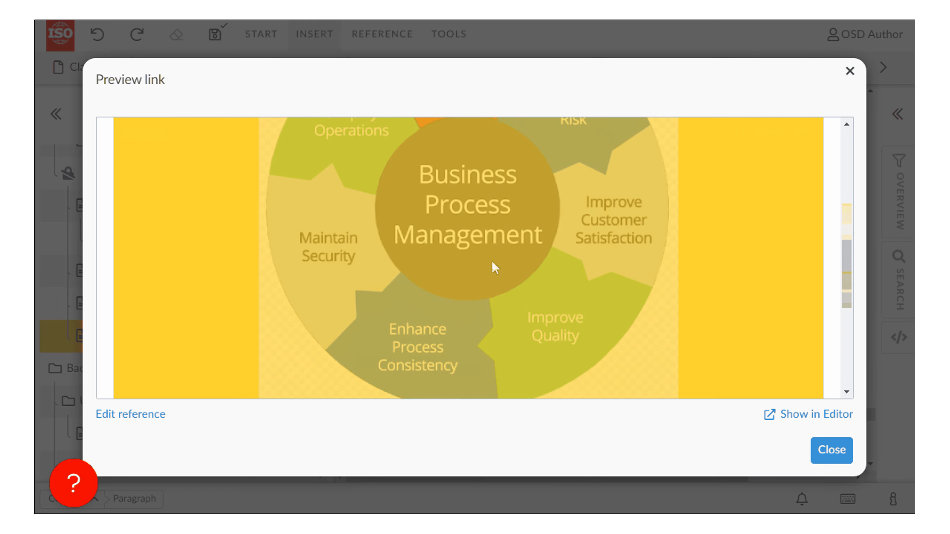
pyautogui.click(827, 451)
# Step: Change the element figure cross reference to point to Figure 3 under 4.1 Business analysis, filtering the elements by figures
pyautogui.click(623, 331)
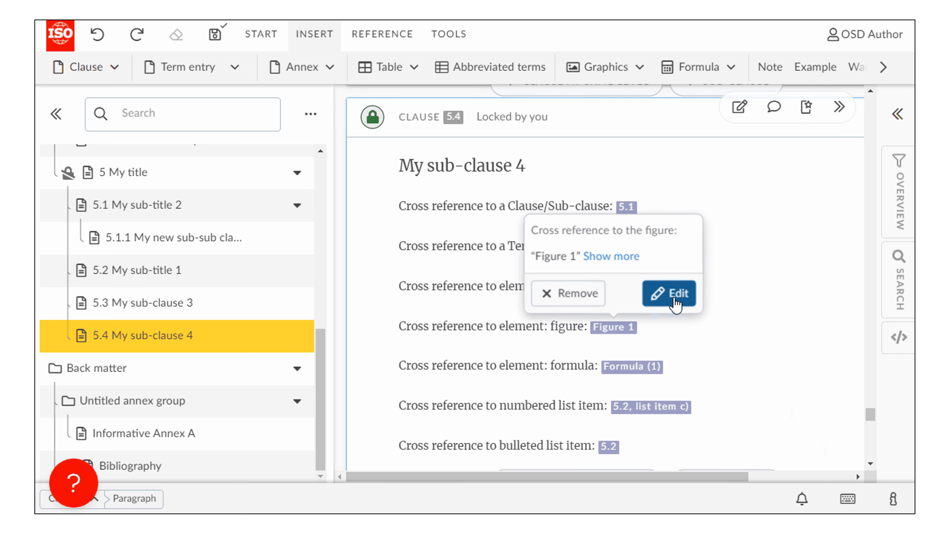
pyautogui.click(675, 303)
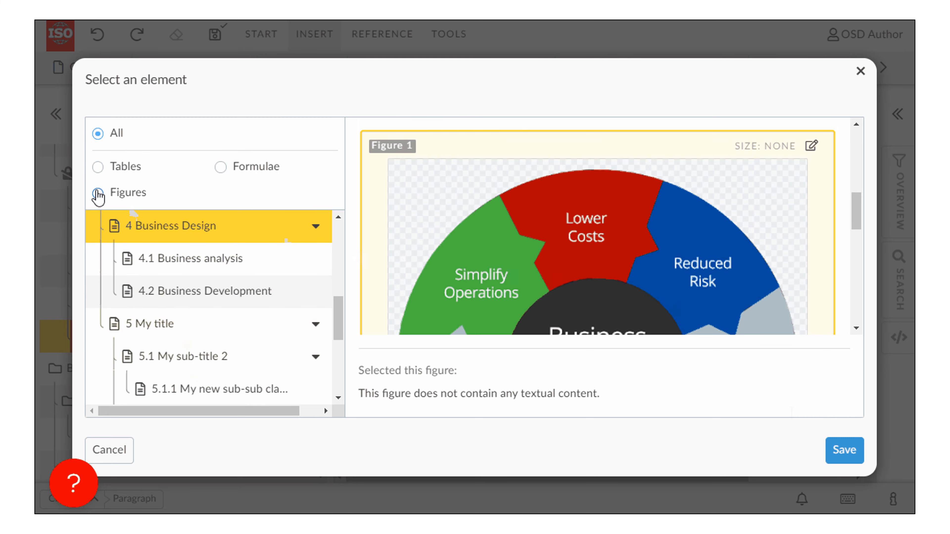
pyautogui.click(98, 194)
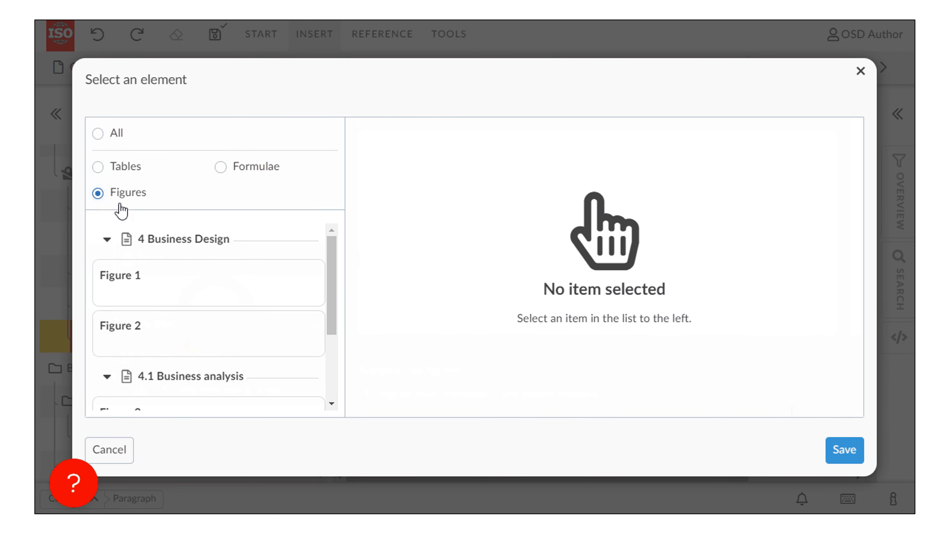
pyautogui.scroll(-2, 239, 292)
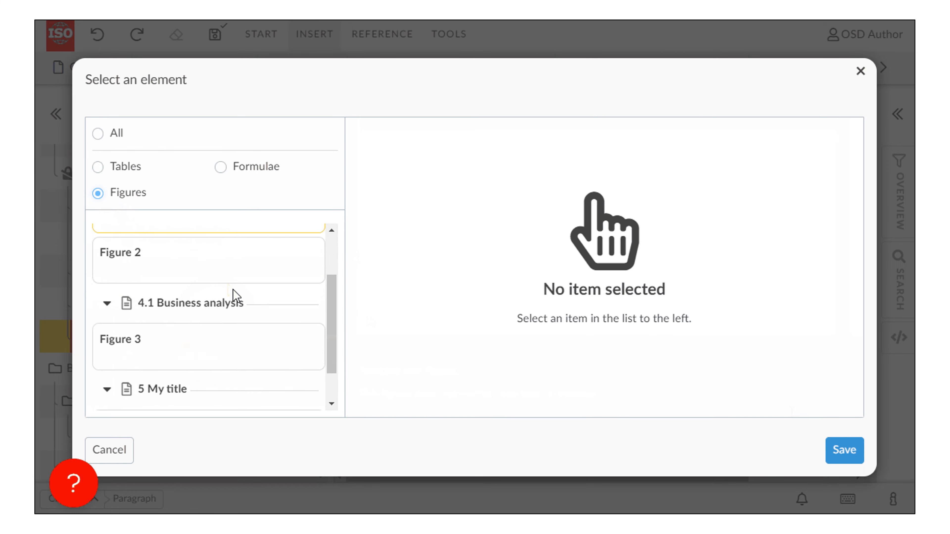
pyautogui.scroll(-1, 253, 338)
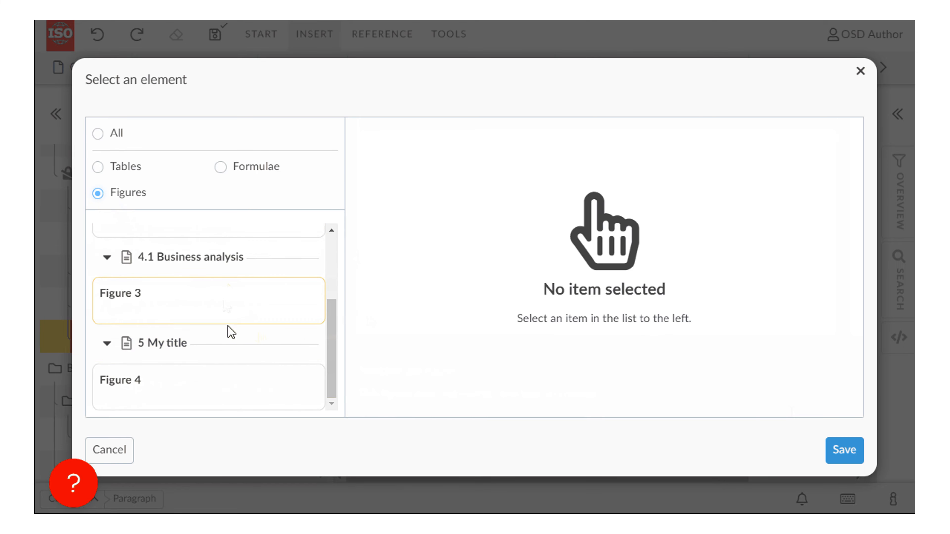
pyautogui.click(212, 307)
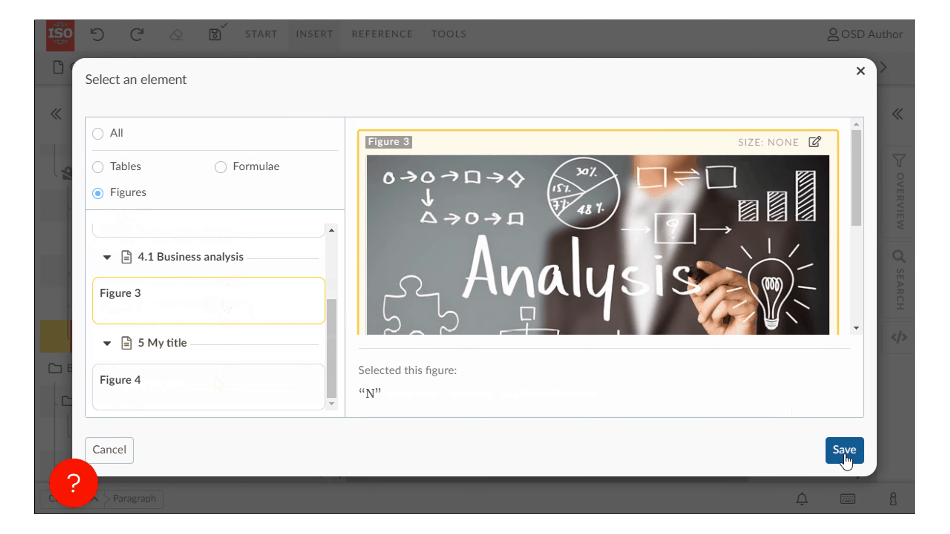
pyautogui.click(847, 452)
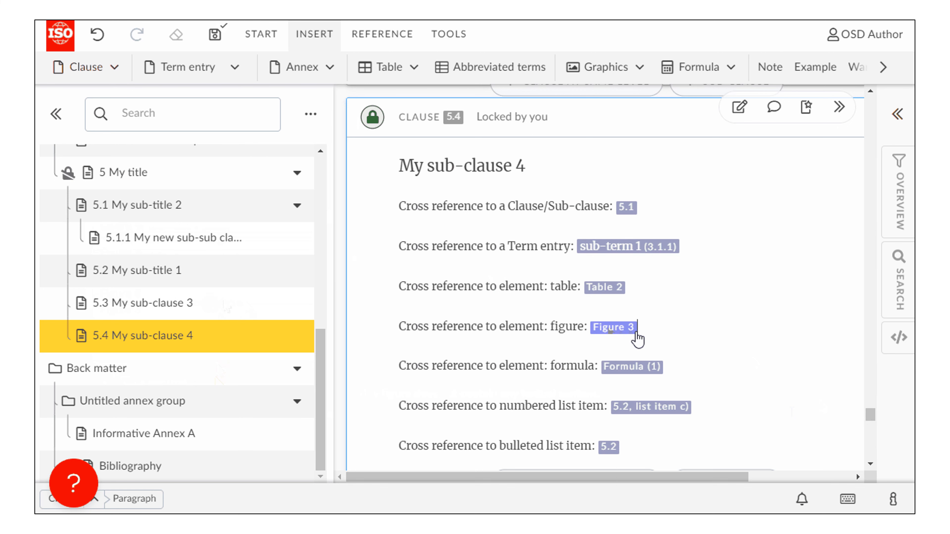
# Step: Remove the cross reference to the bulleted list item at the end of 5.4 My sub-clause 4
pyautogui.scroll(-2, 666, 354)
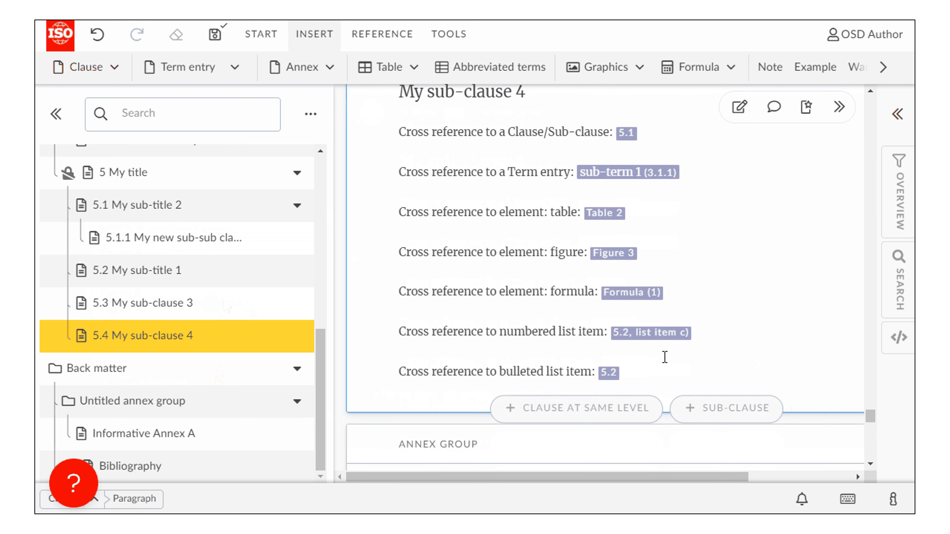
pyautogui.click(609, 374)
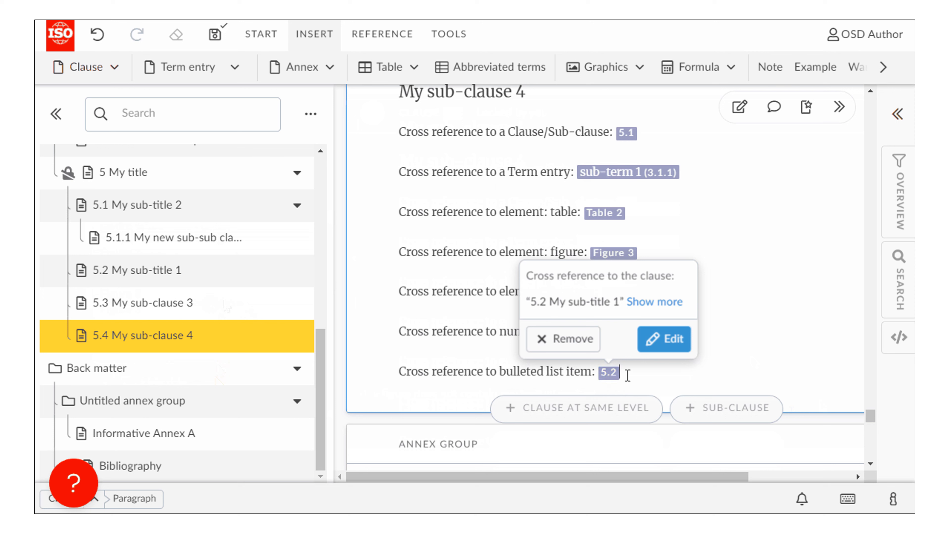
pyautogui.click(551, 352)
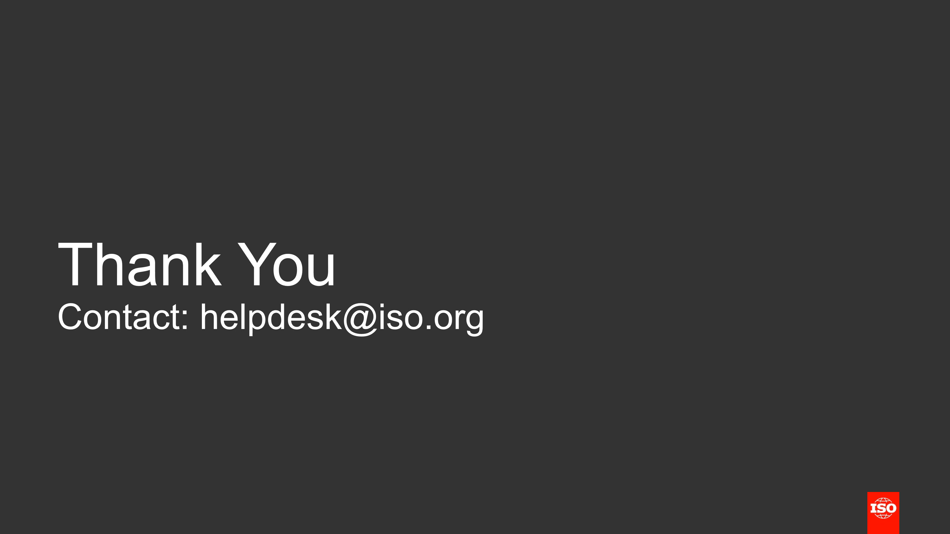